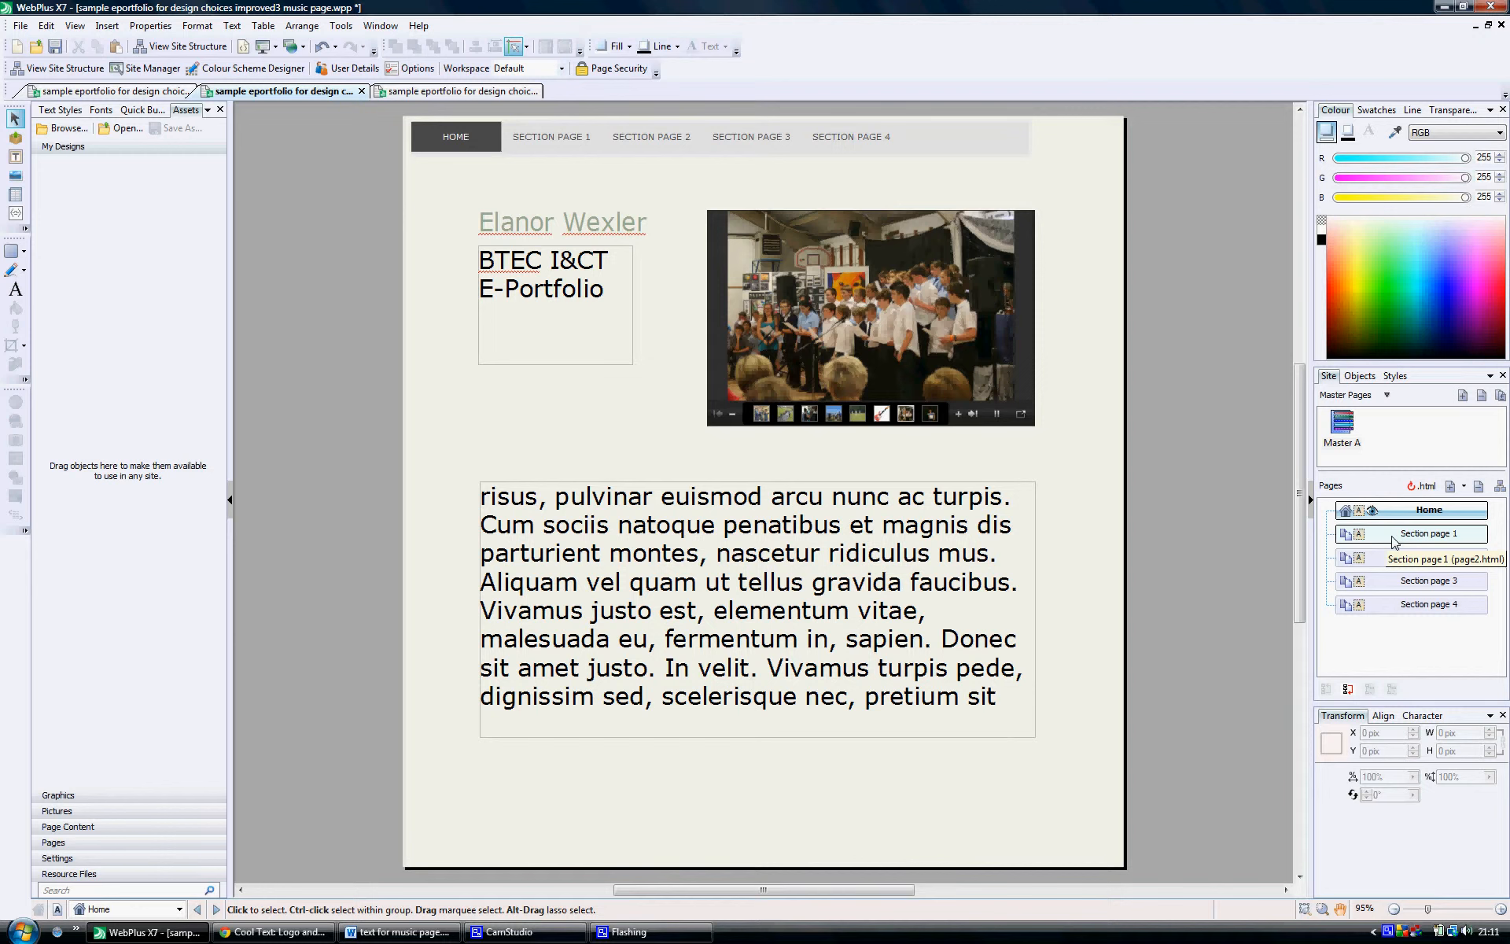
# Step: Rename Section page 1 to Music and set its file name to music.html
pyautogui.doubleClick(1429, 533)
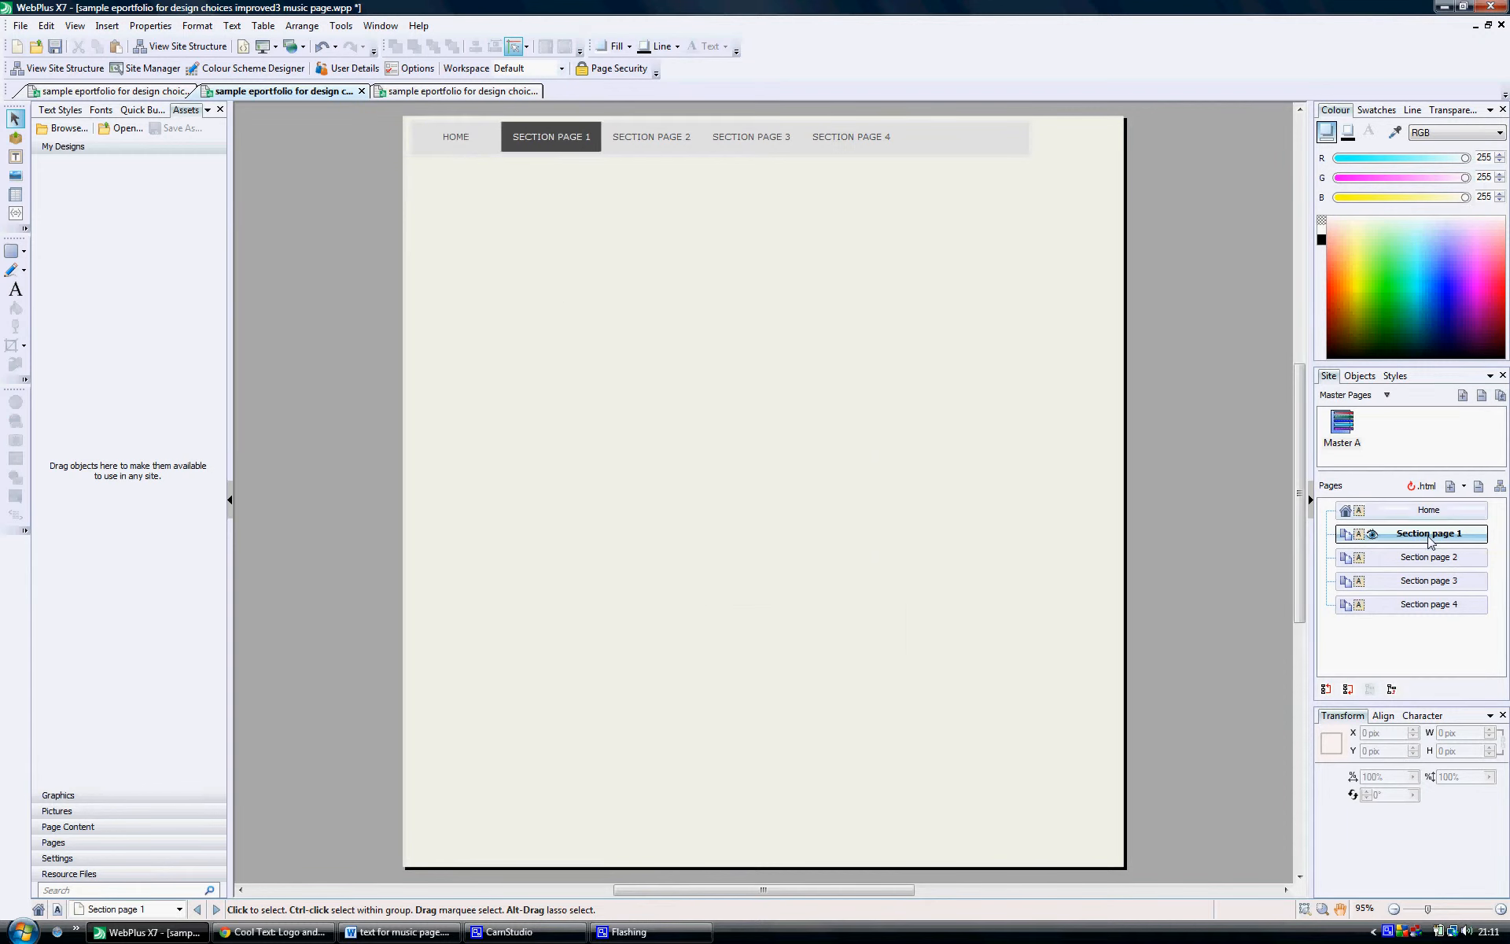
pyautogui.rightClick(1409, 539)
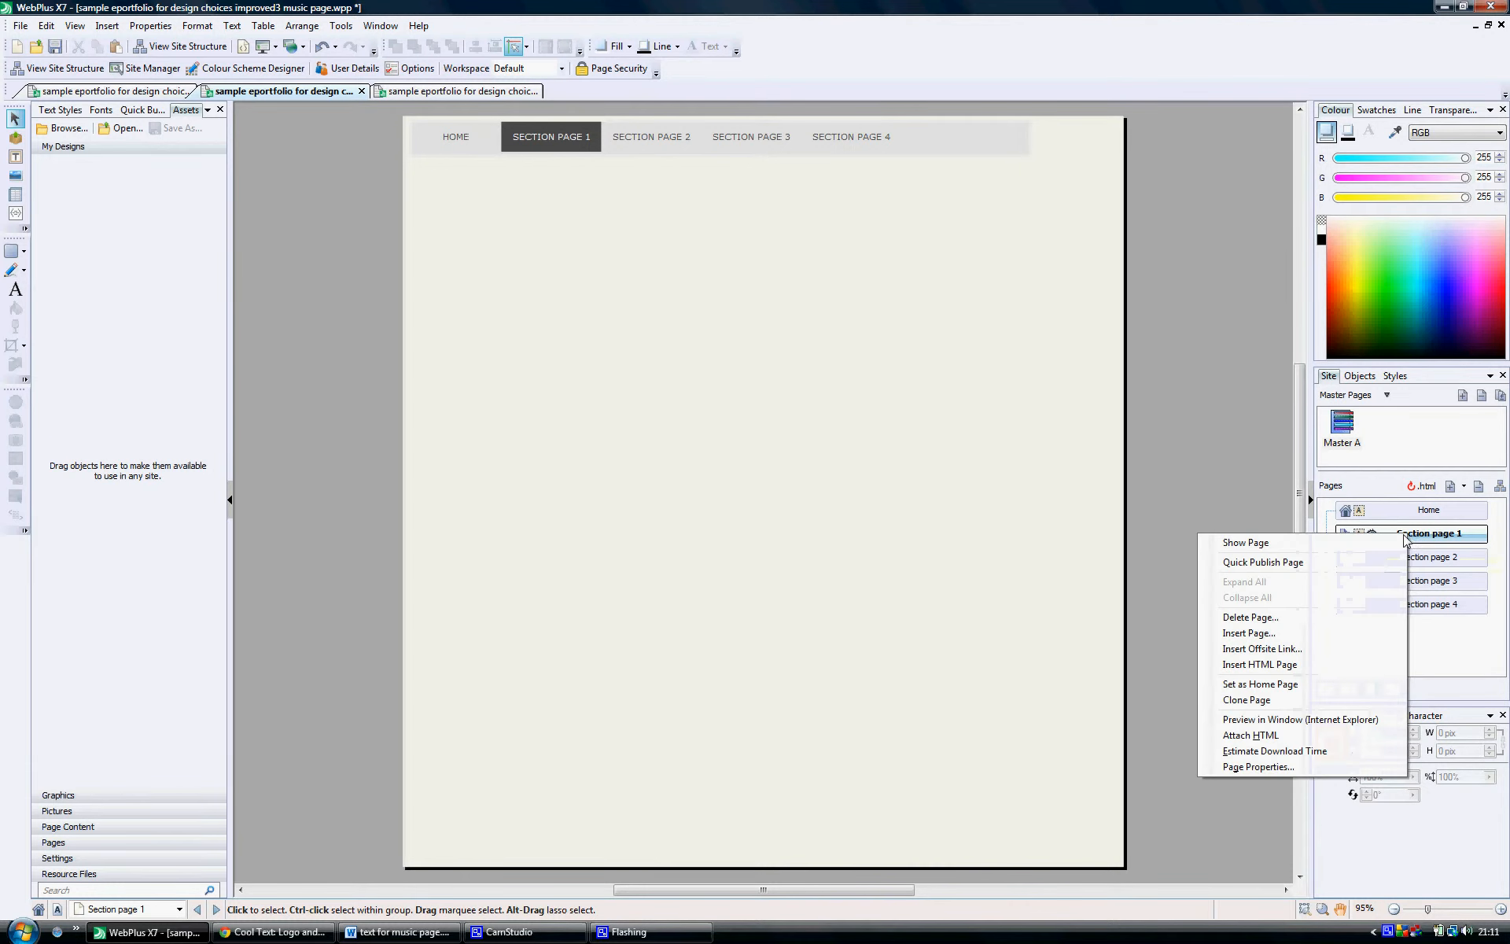
pyautogui.click(1258, 767)
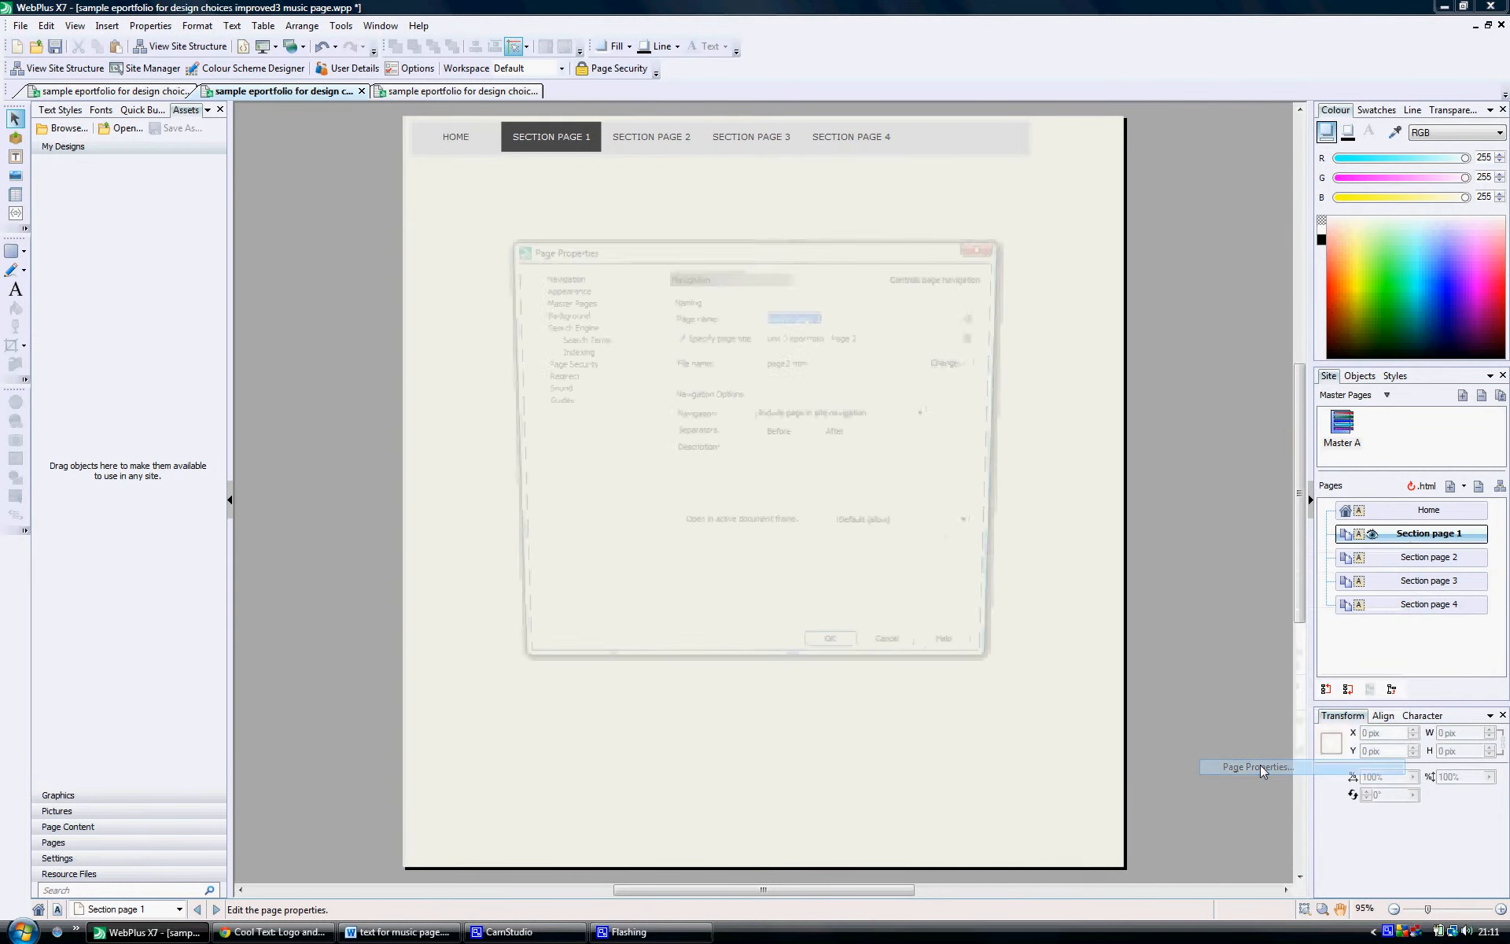
pyautogui.write('Music')
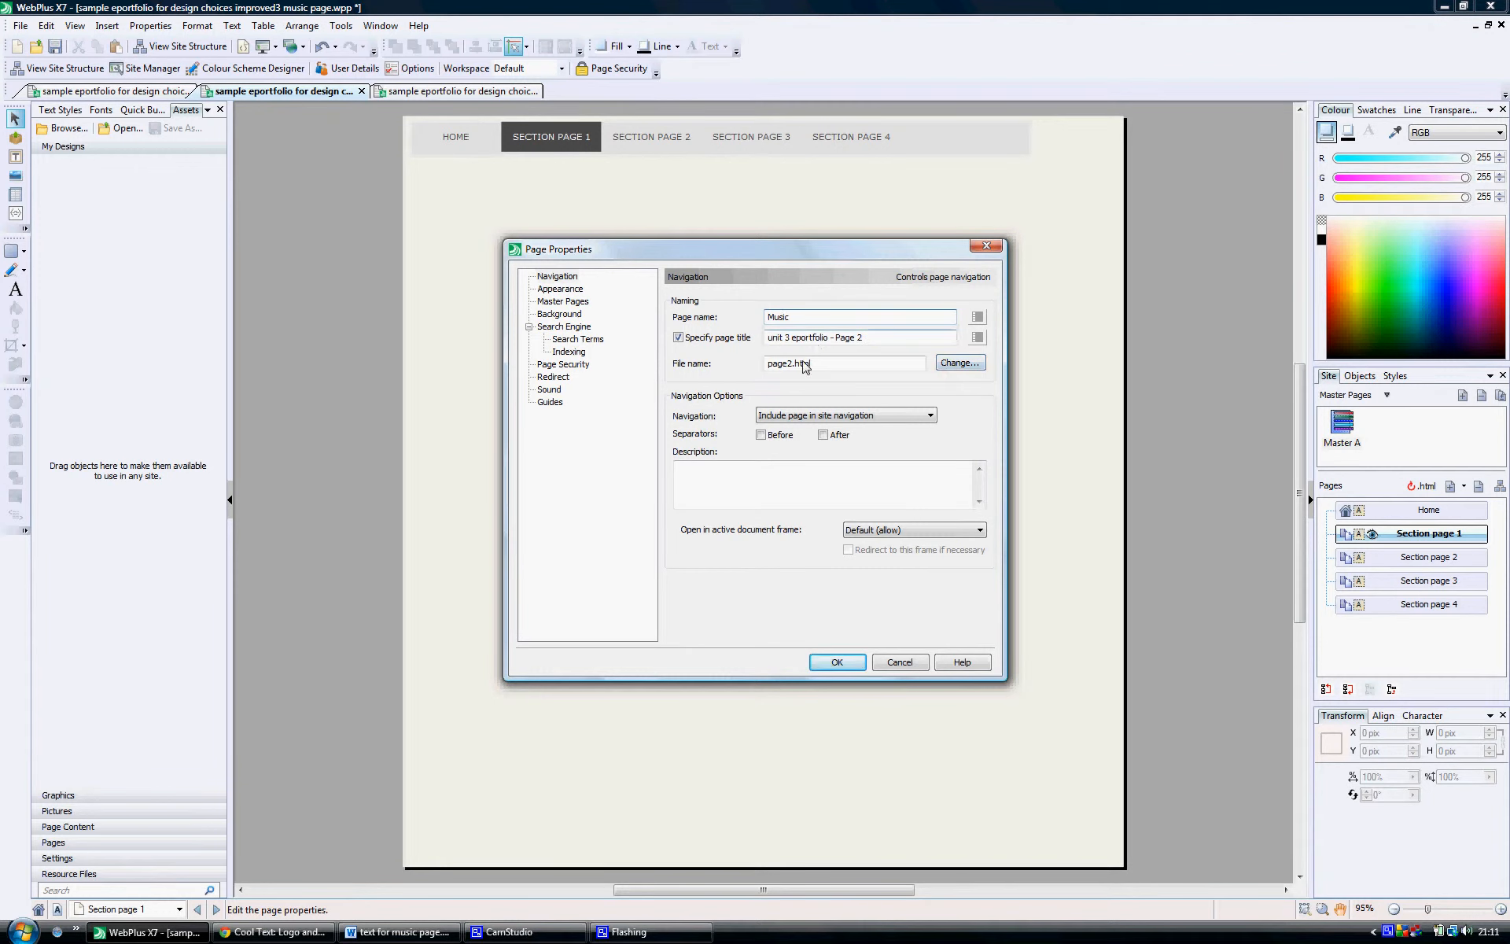
pyautogui.moveTo(792, 365); pyautogui.dragTo(761, 362)
pyautogui.write('music')
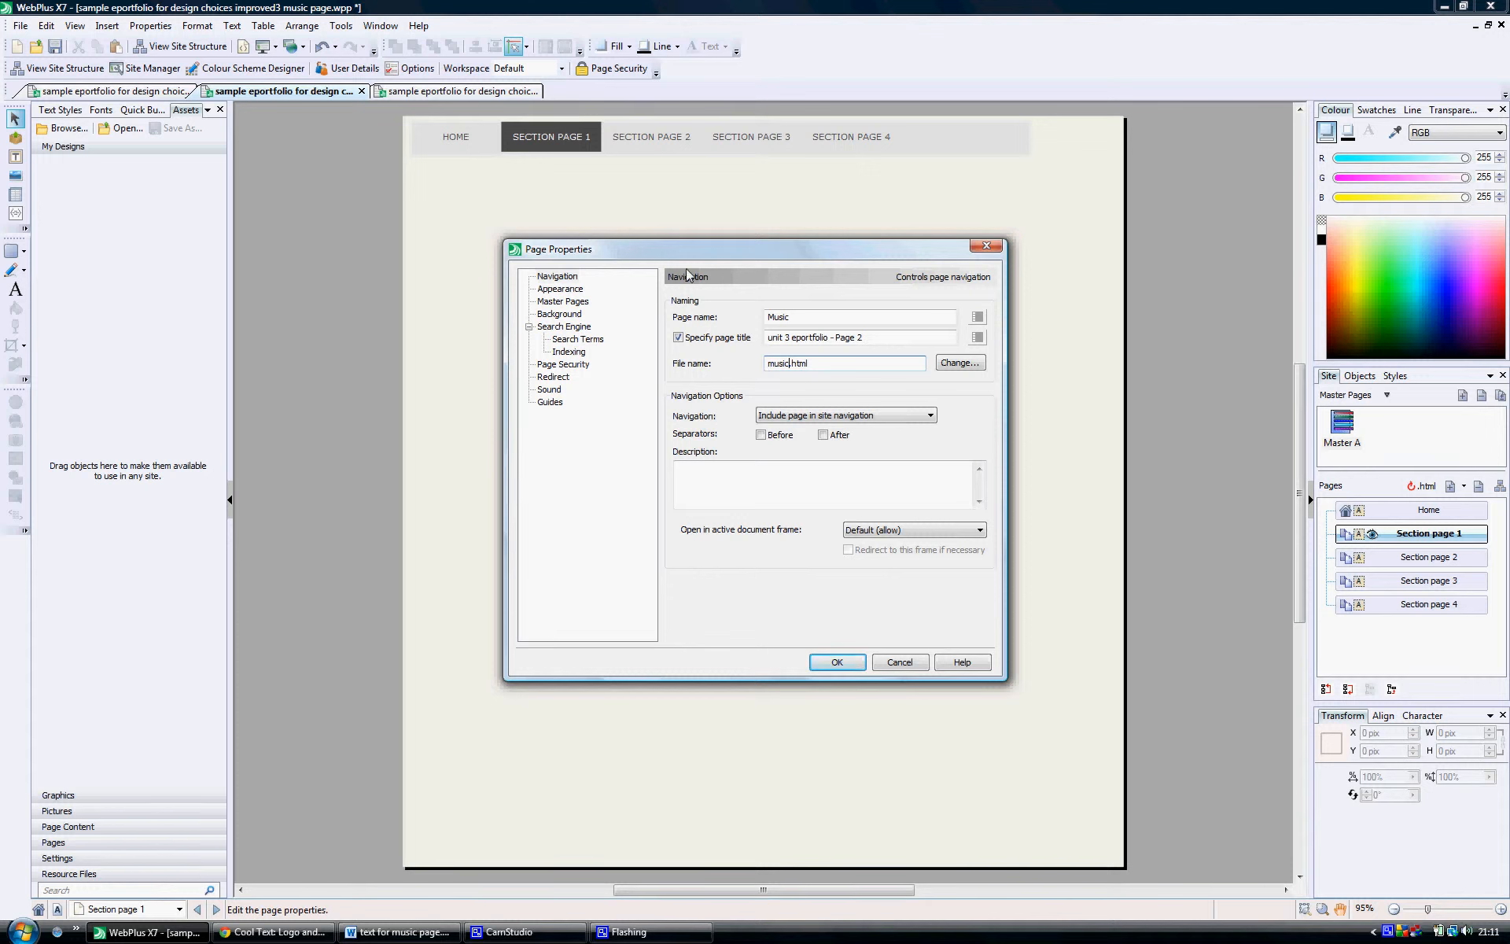
pyautogui.click(829, 664)
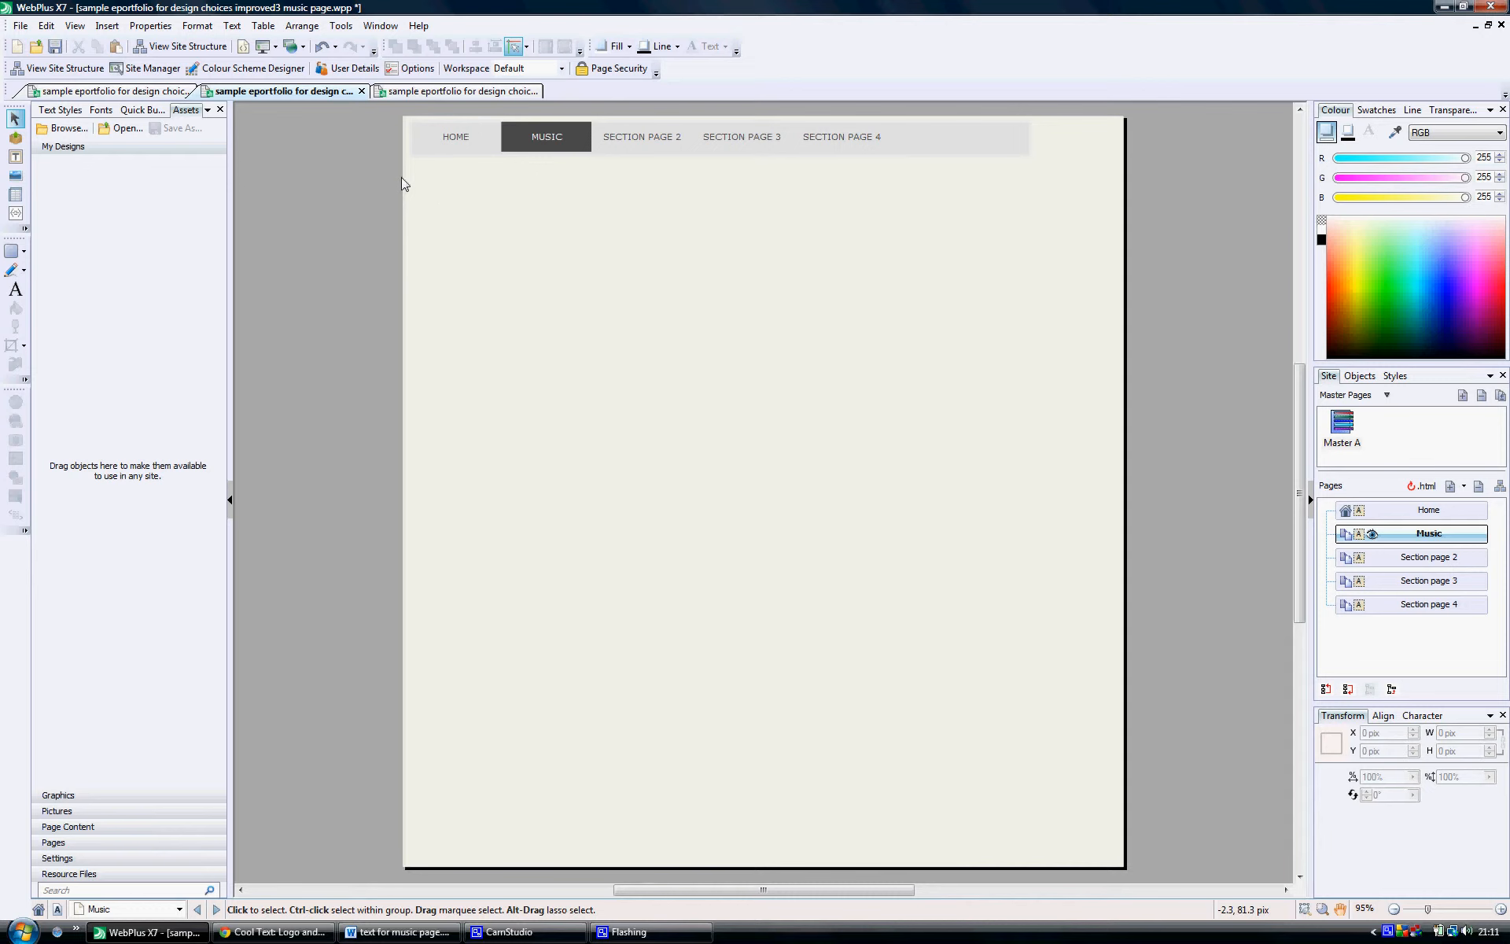
# Step: Draw a banner rectangle about 937 by 93 pix below the navigation bar on the Music page
pyautogui.click(24, 251)
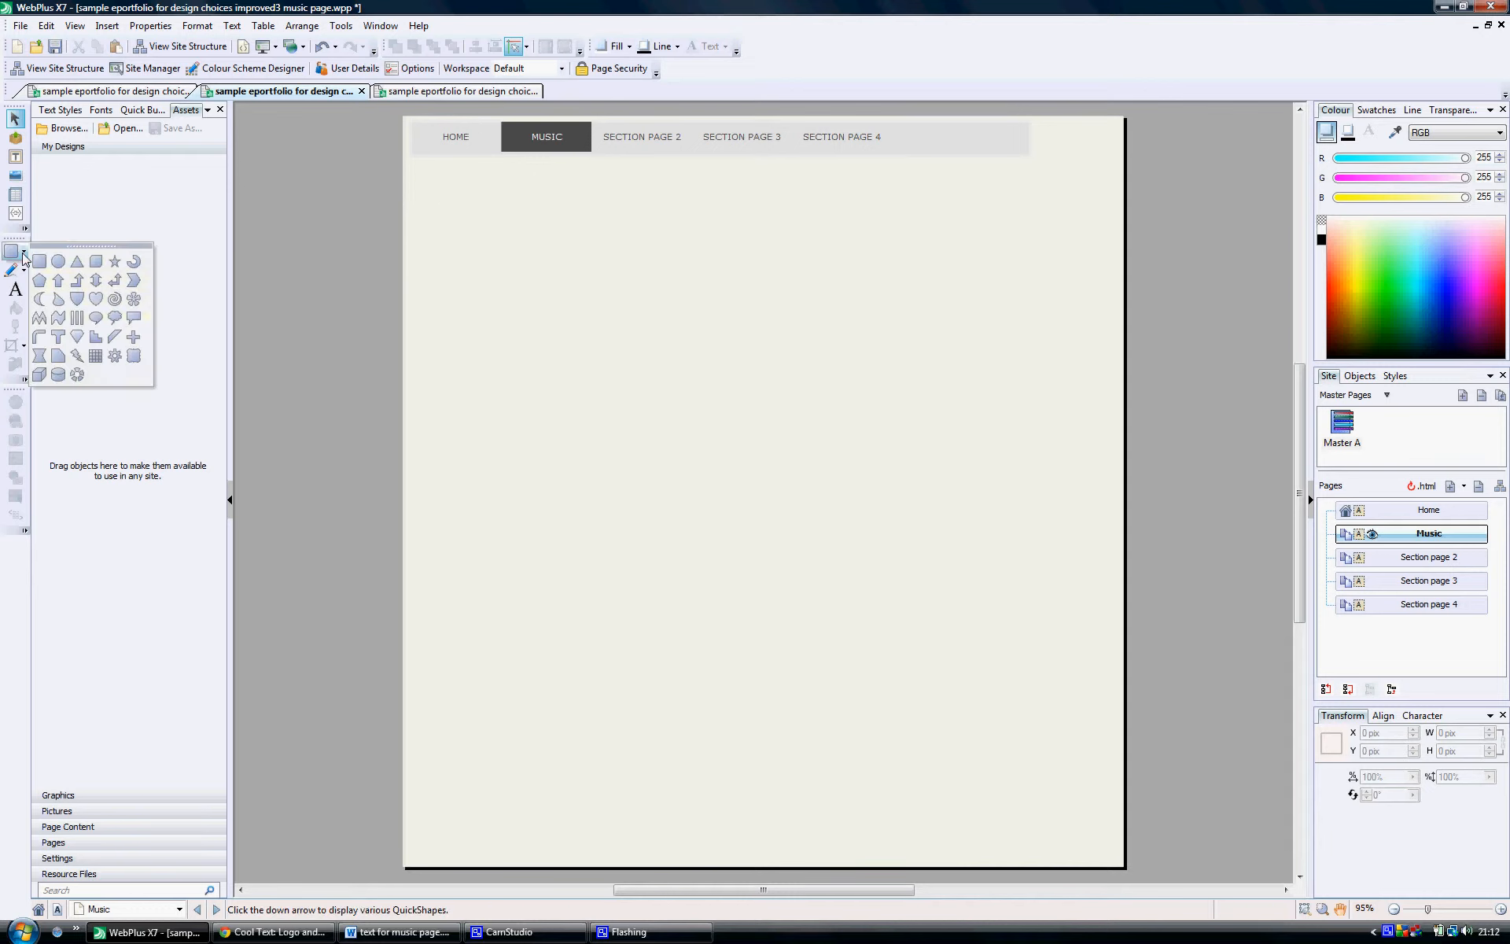
pyautogui.click(38, 262)
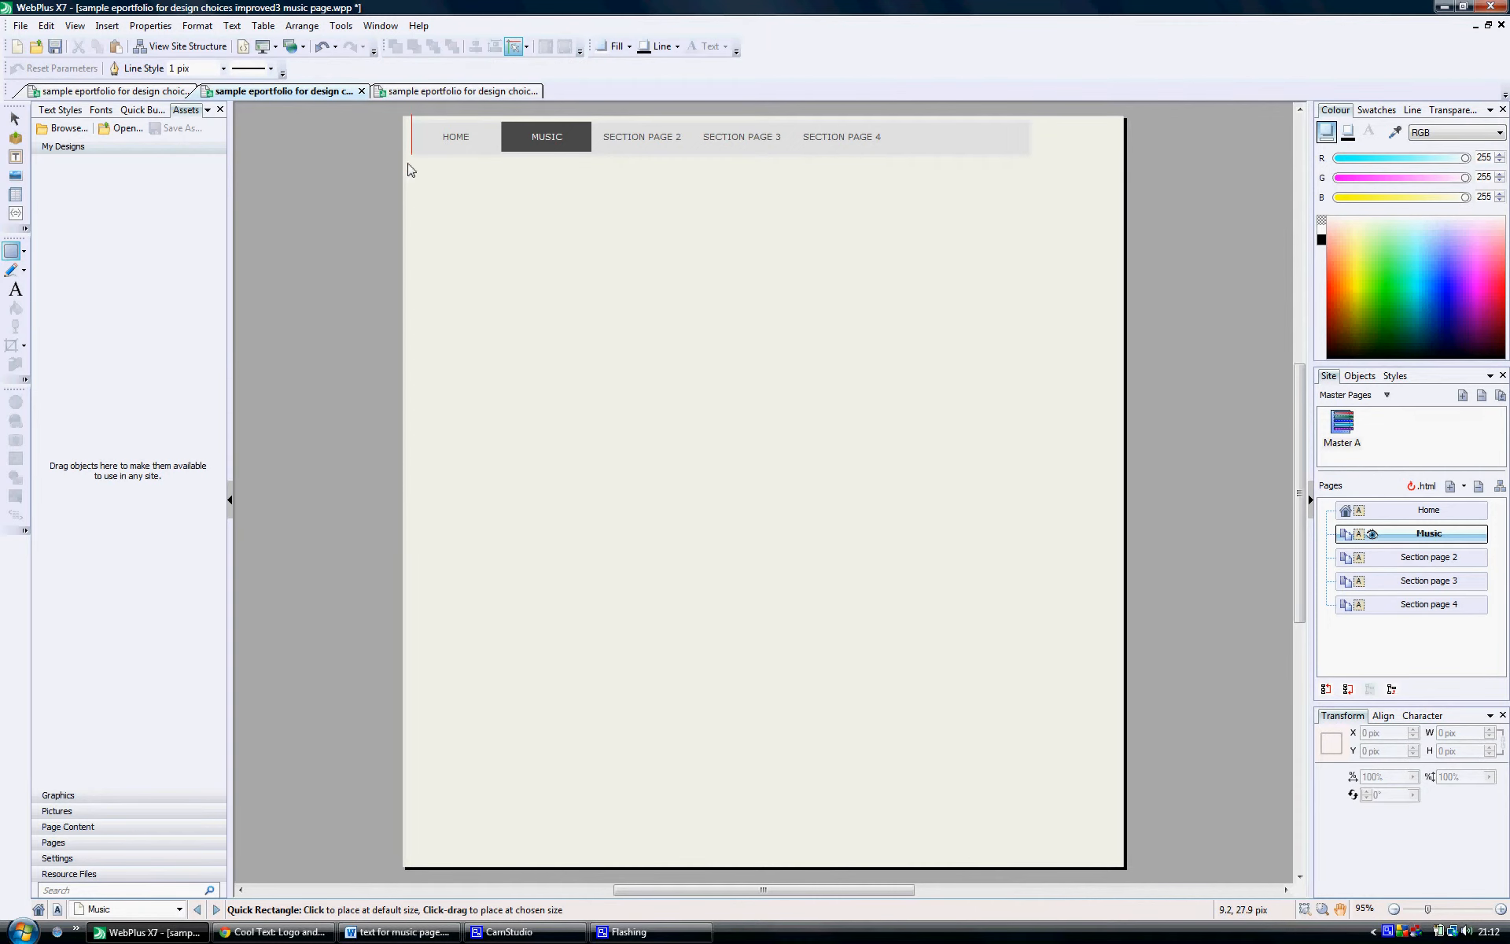
pyautogui.moveTo(411, 169); pyautogui.dragTo(1115, 245)
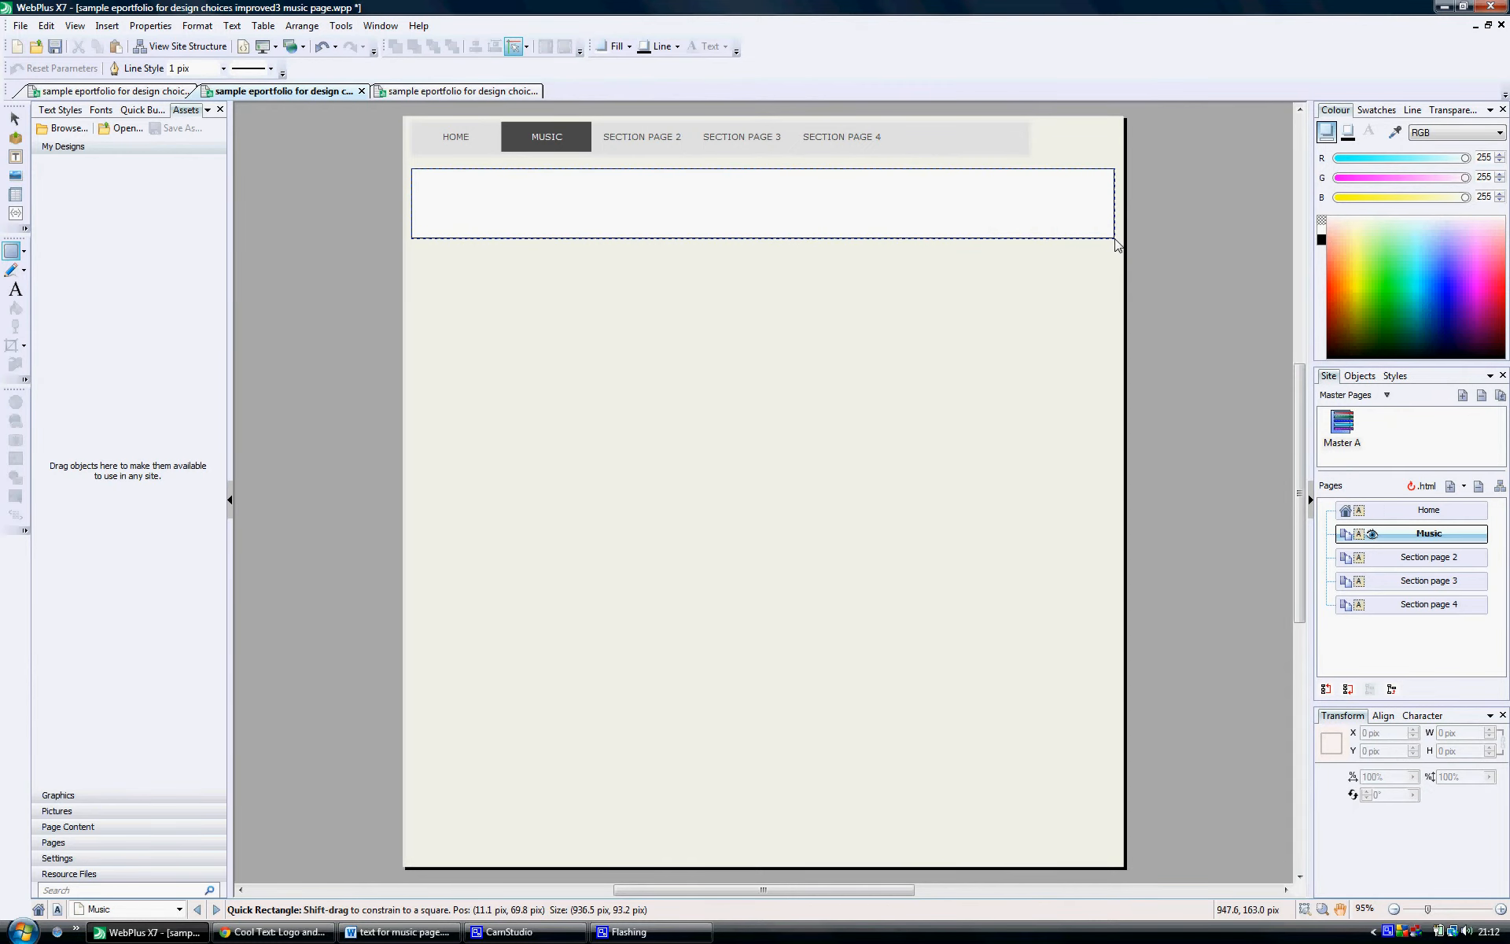
pyautogui.moveTo(1116, 245); pyautogui.dragTo(1117, 246)
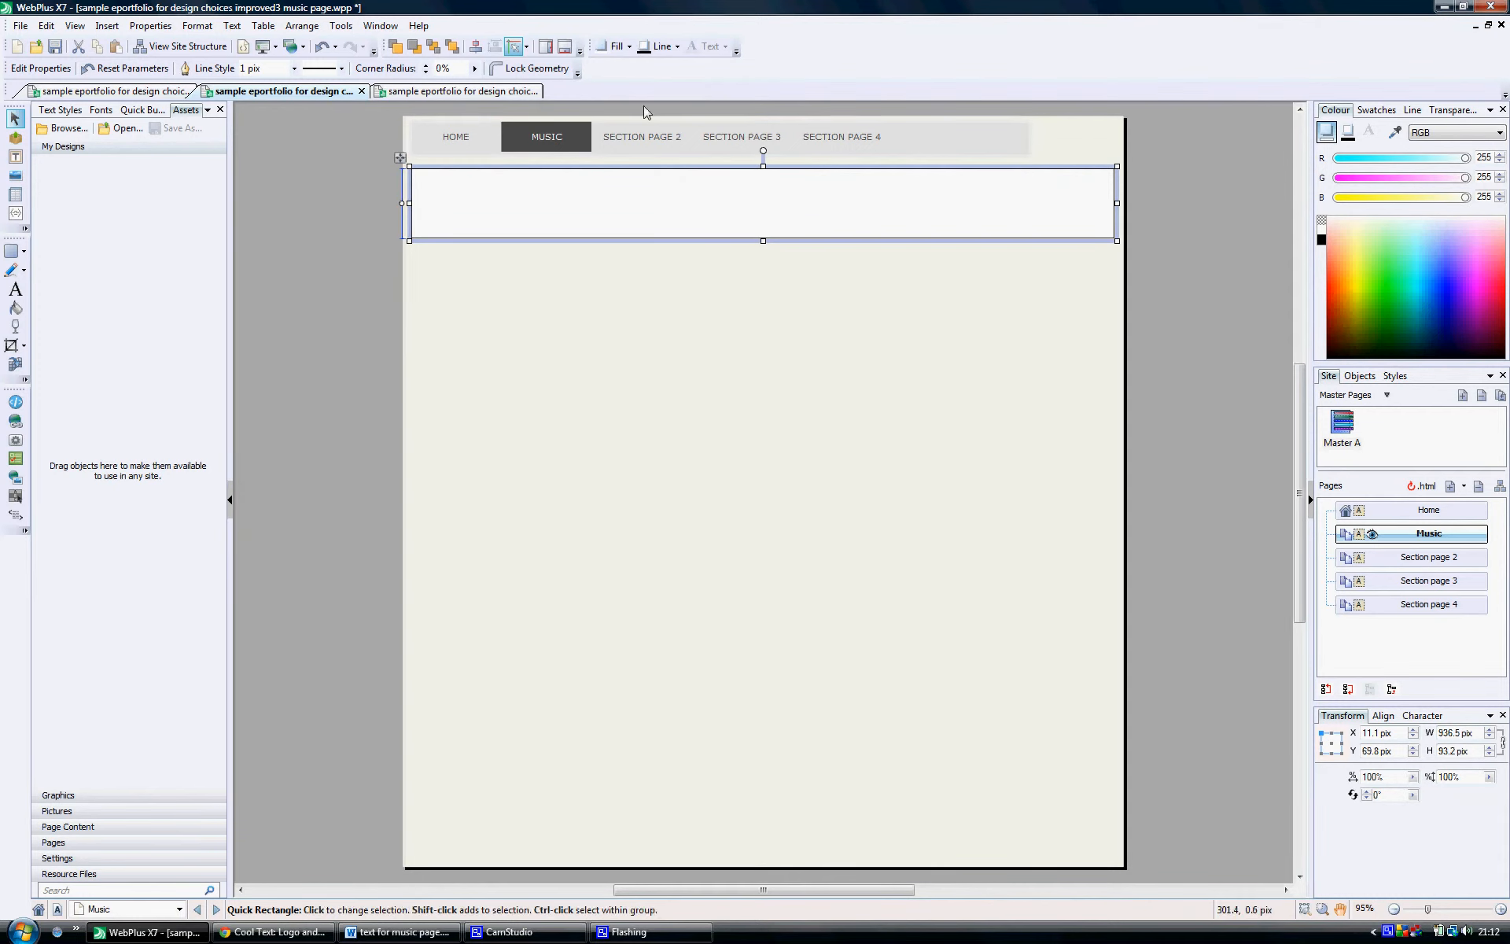
# Step: Set the banner rectangle's fill and line to Scheme Colour 4 with a -10% tint
pyautogui.click(630, 47)
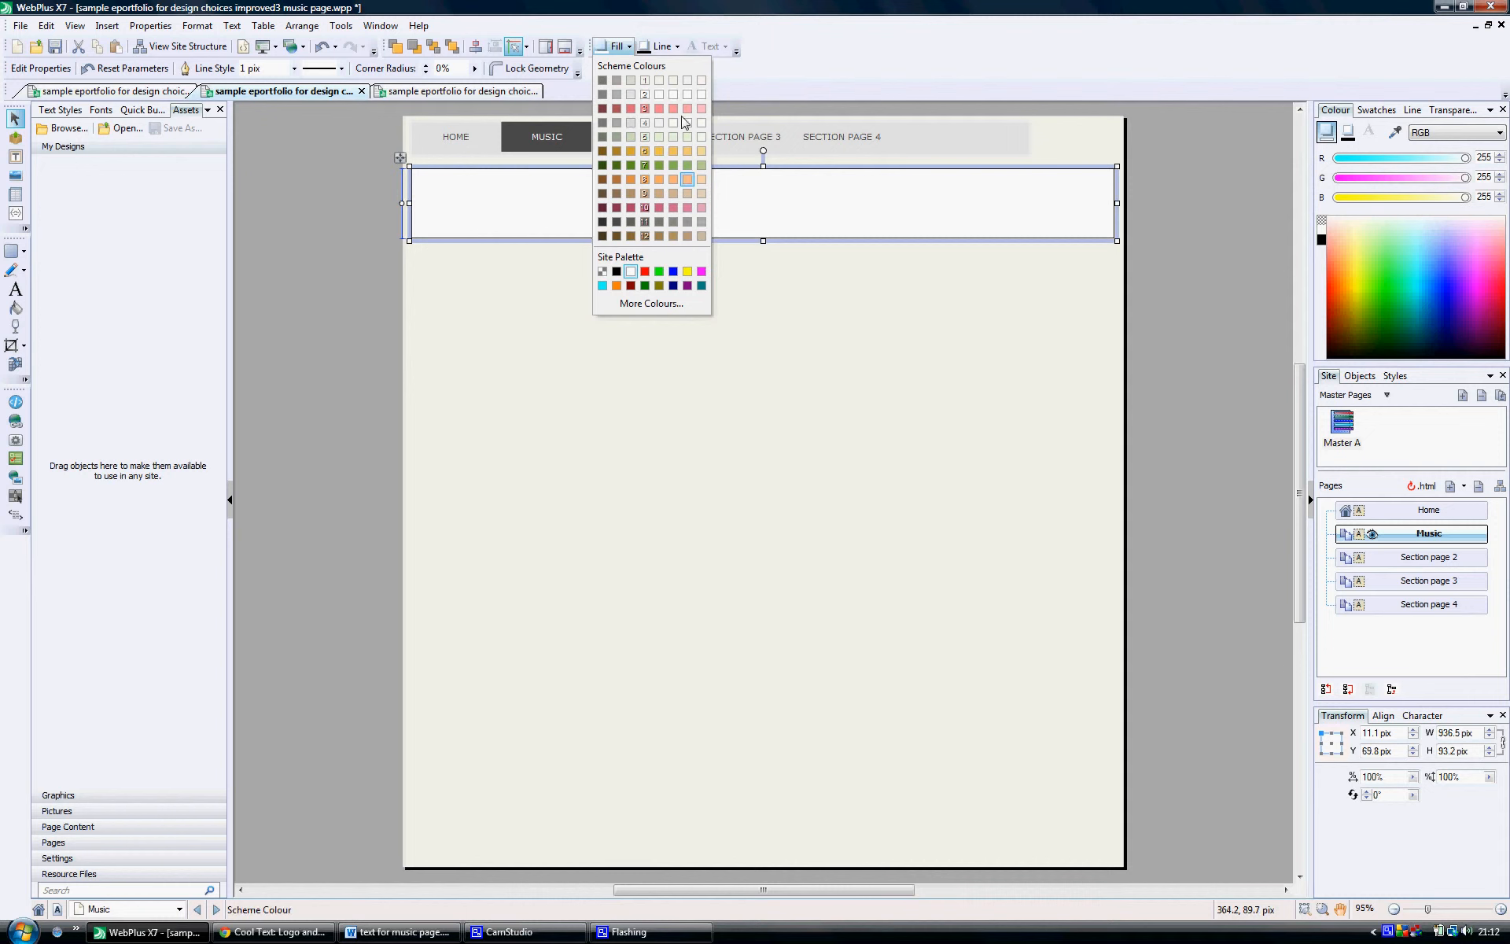
pyautogui.click(621, 122)
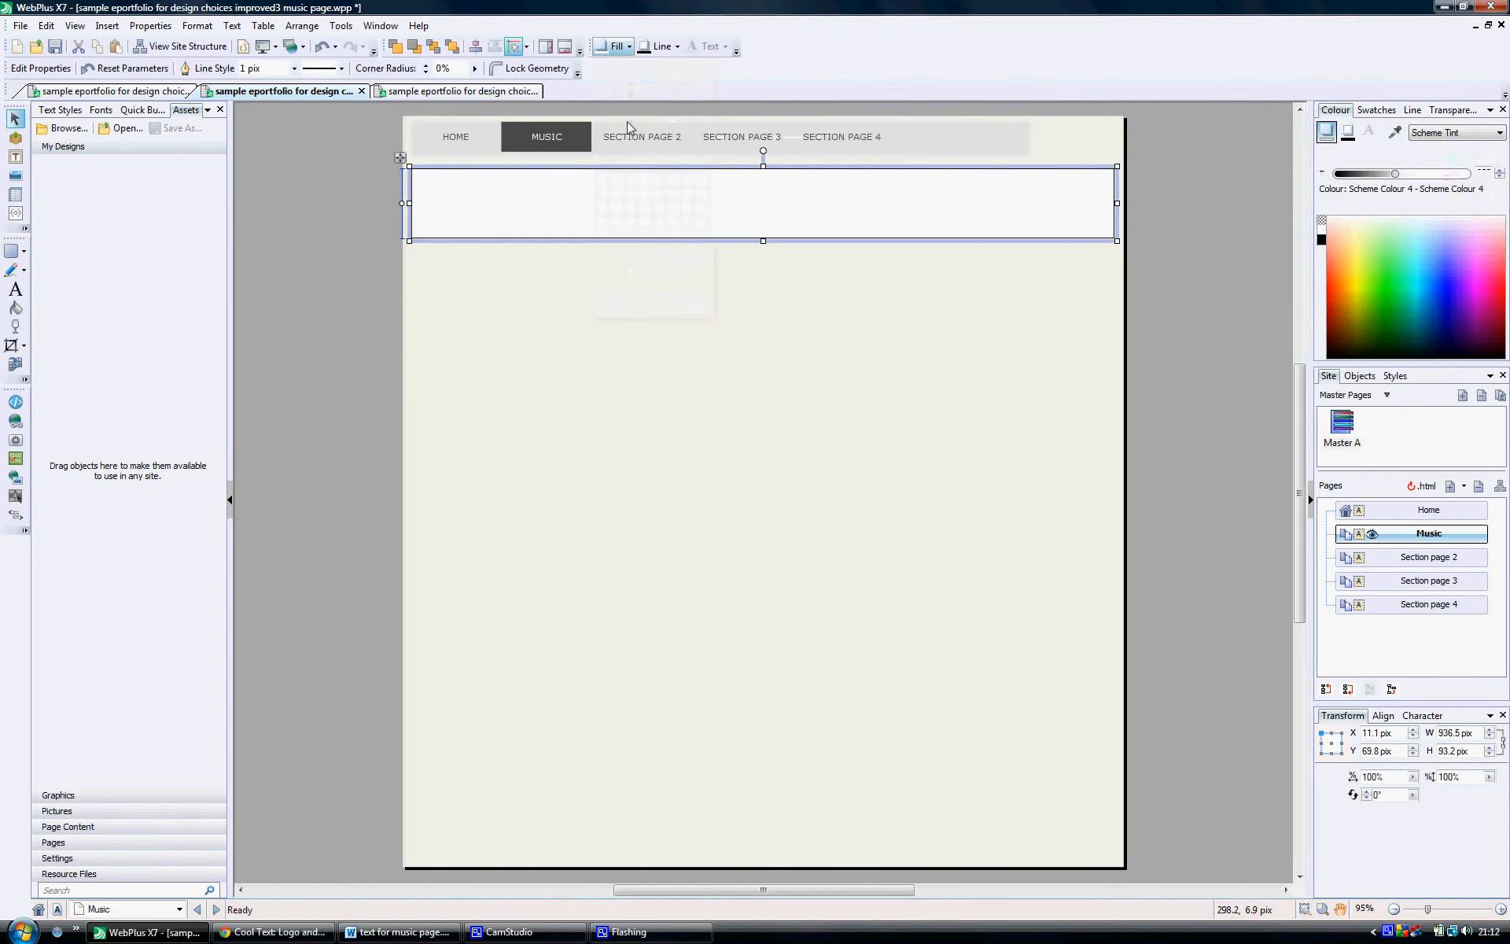
pyautogui.click(678, 47)
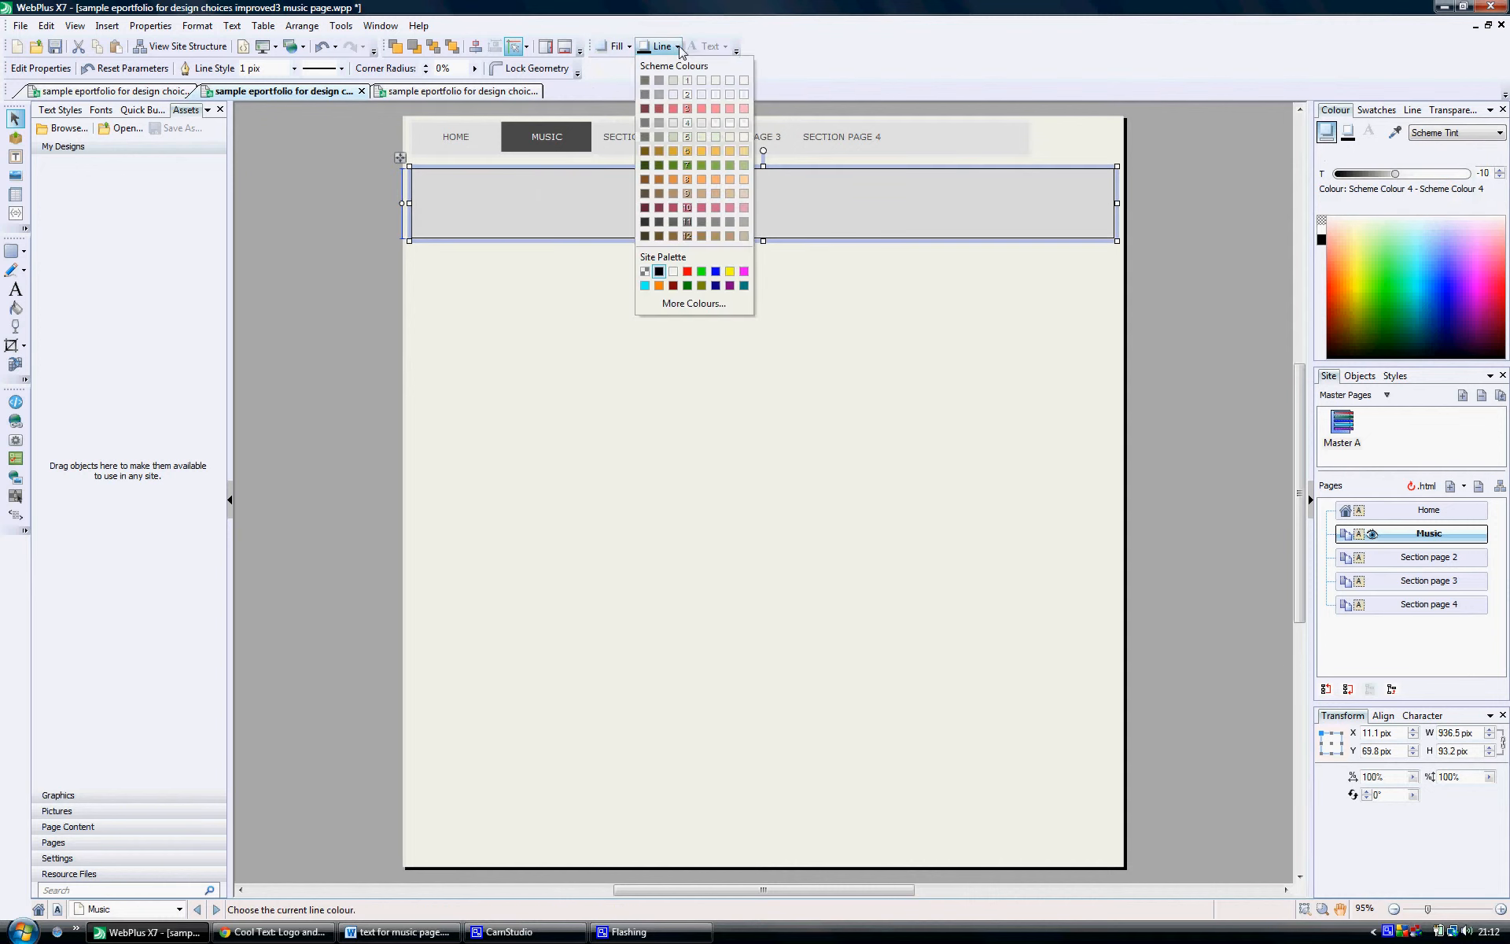
pyautogui.click(672, 123)
pyautogui.click(617, 287)
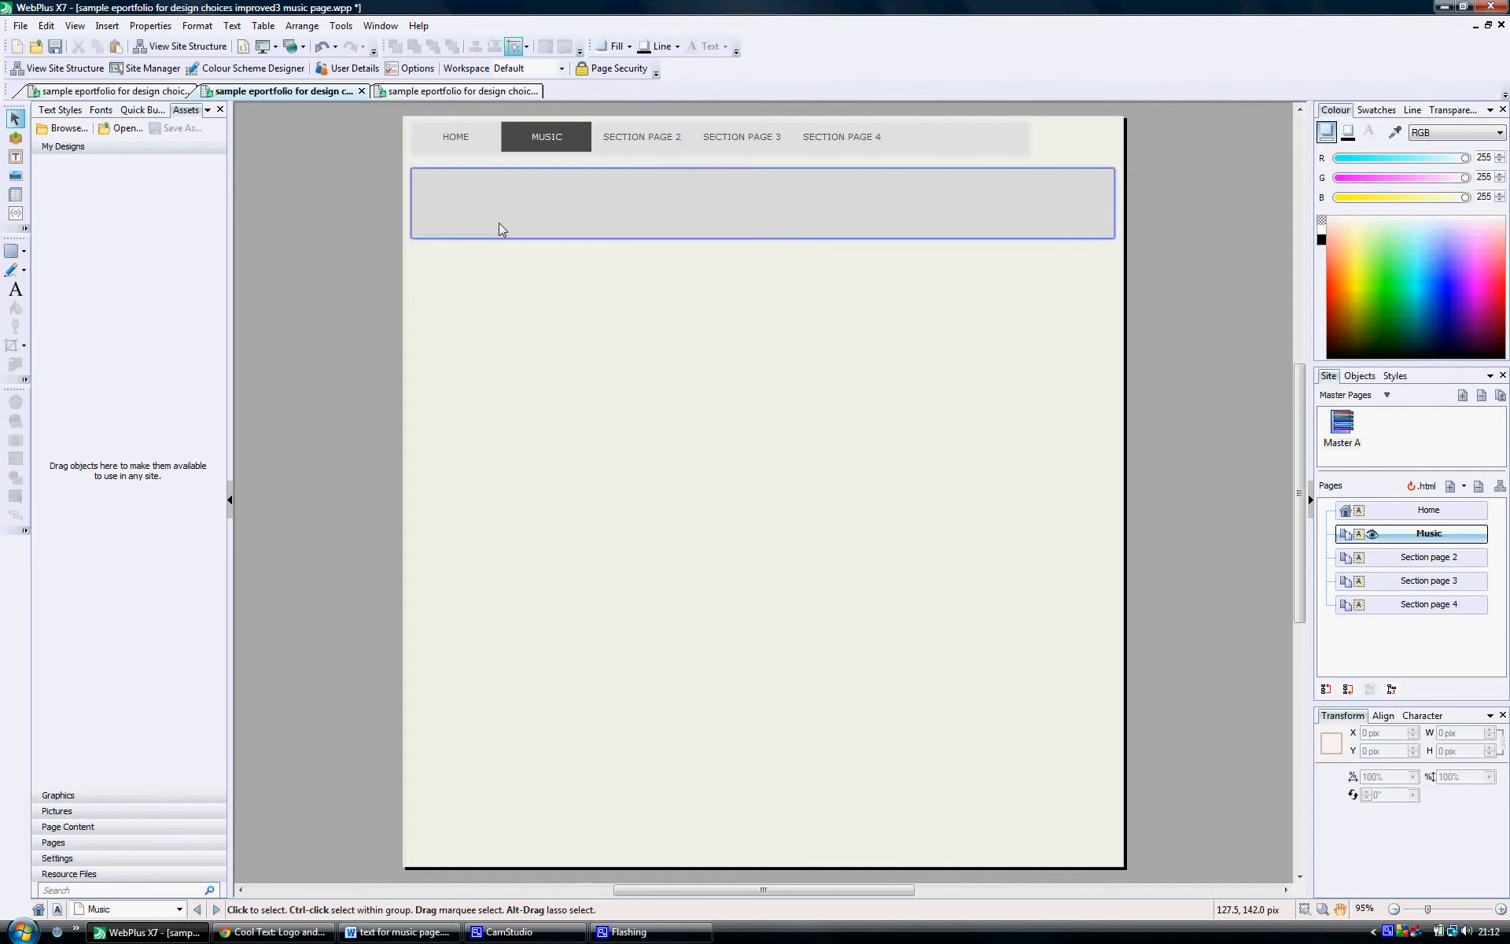
# Step: Add the artistic text "Music" about 73 pix high and position it inside the banner's left end
pyautogui.click(18, 159)
pyautogui.click(16, 291)
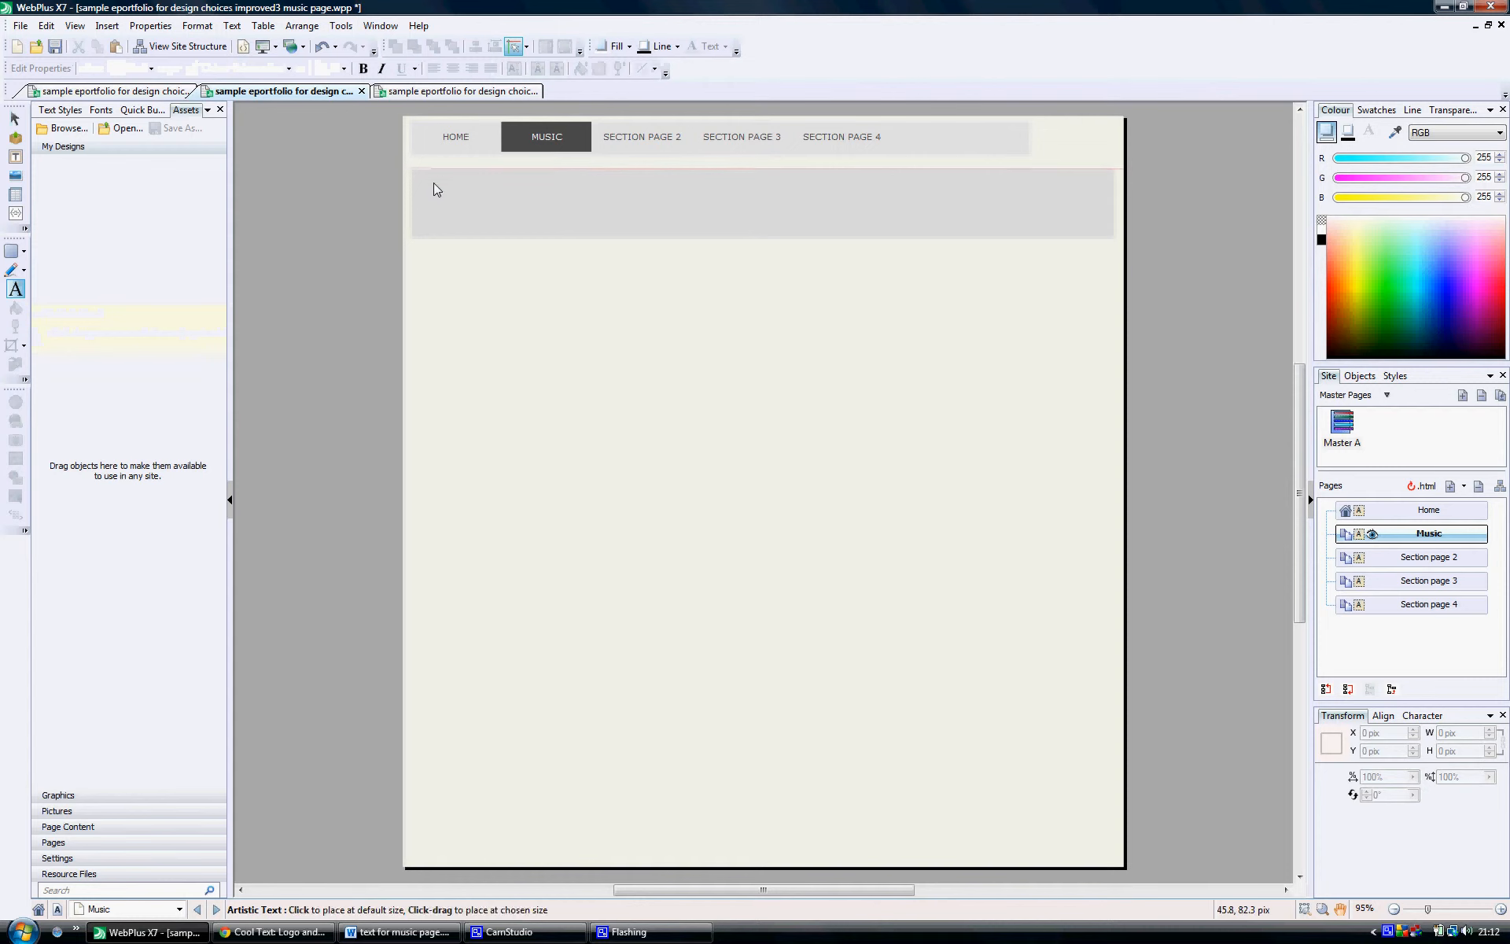
pyautogui.moveTo(431, 184); pyautogui.dragTo(460, 233)
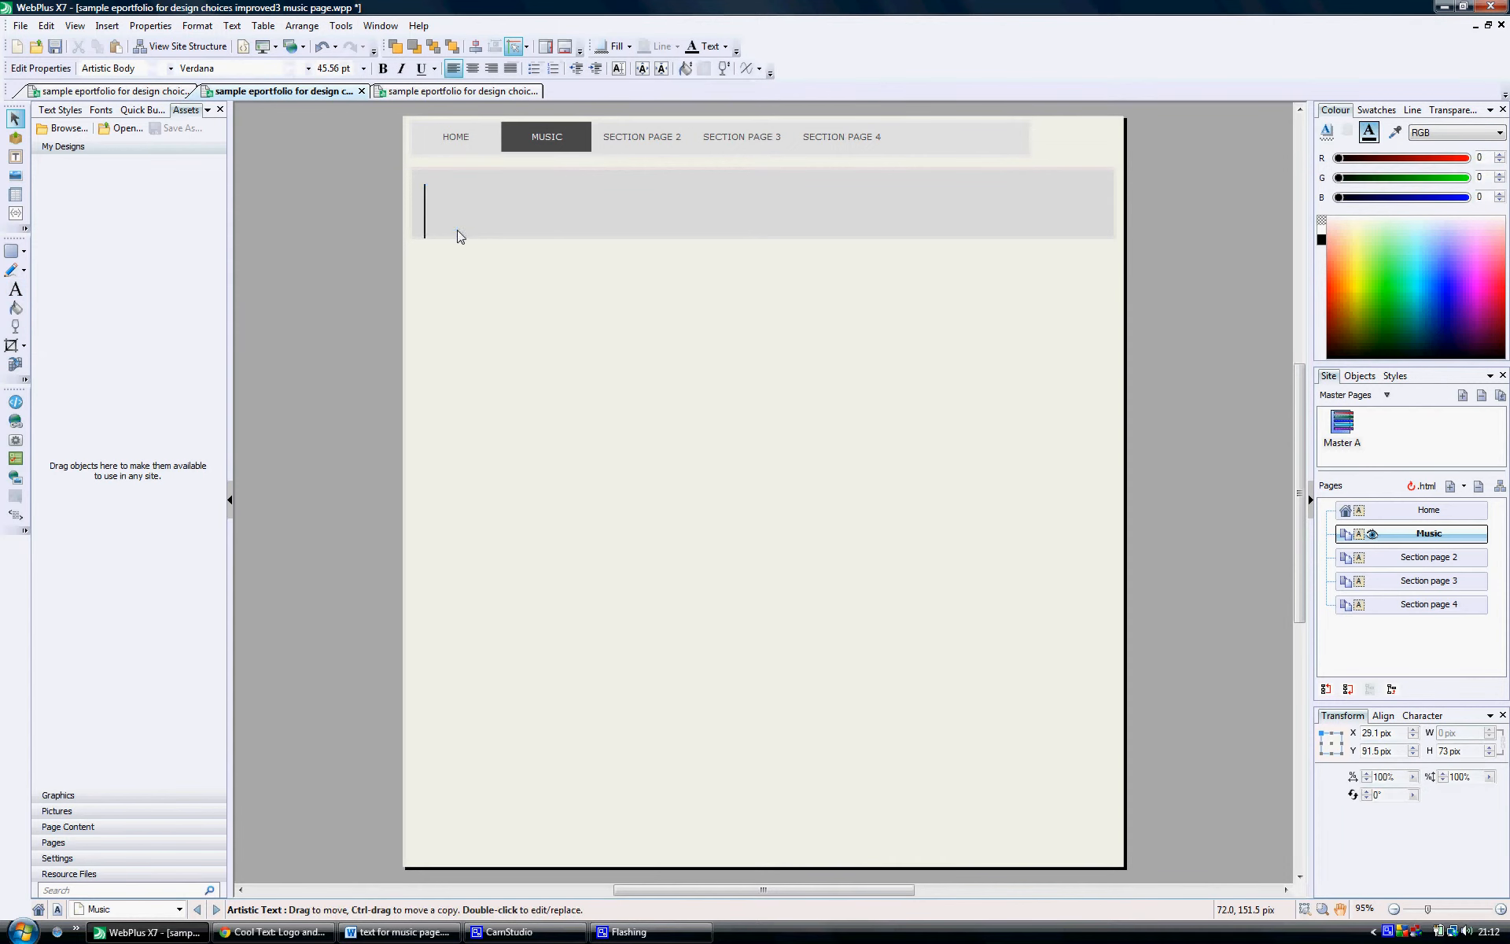
pyautogui.write('Music')
pyautogui.press('Escape')
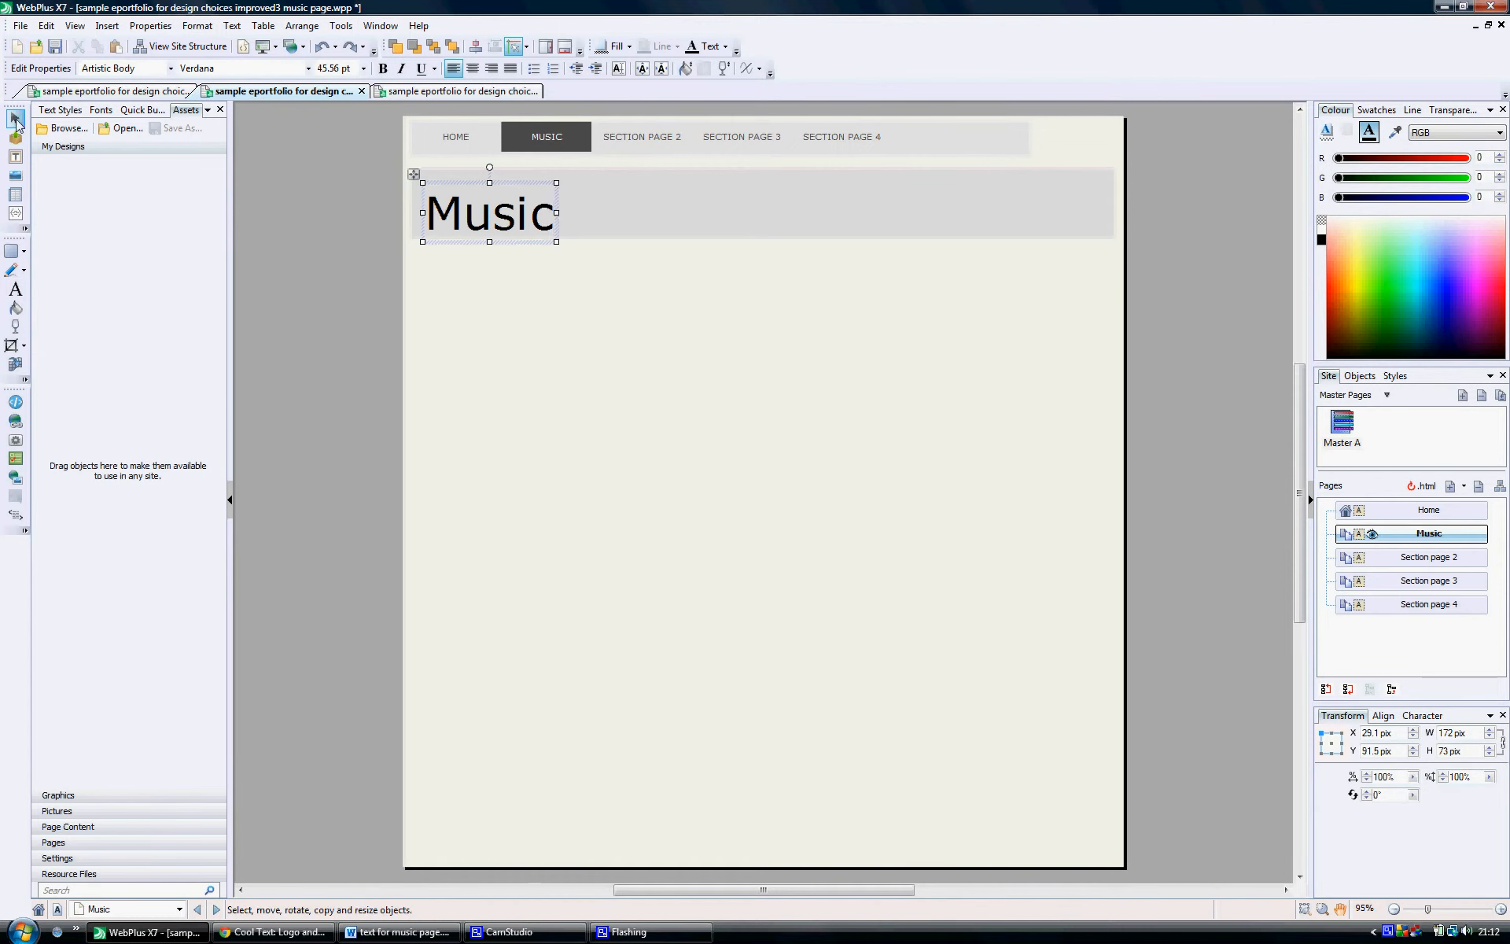
pyautogui.moveTo(467, 204); pyautogui.dragTo(464, 196)
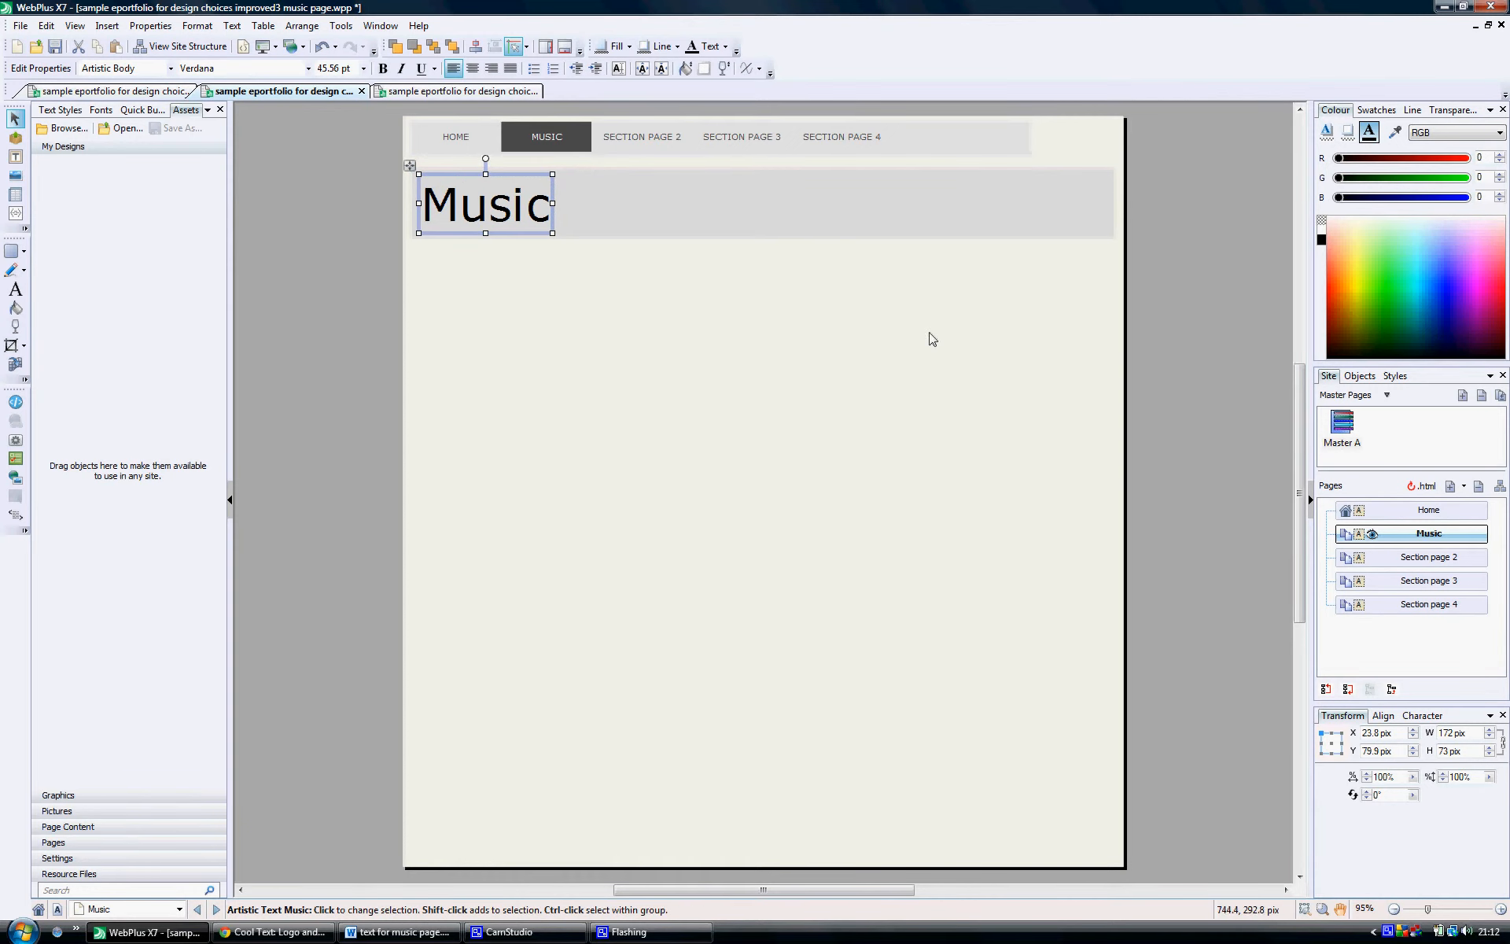
# Step: Format the Music heading in the Georgia font with the dark green scheme text colour
pyautogui.doubleClick(460, 217)
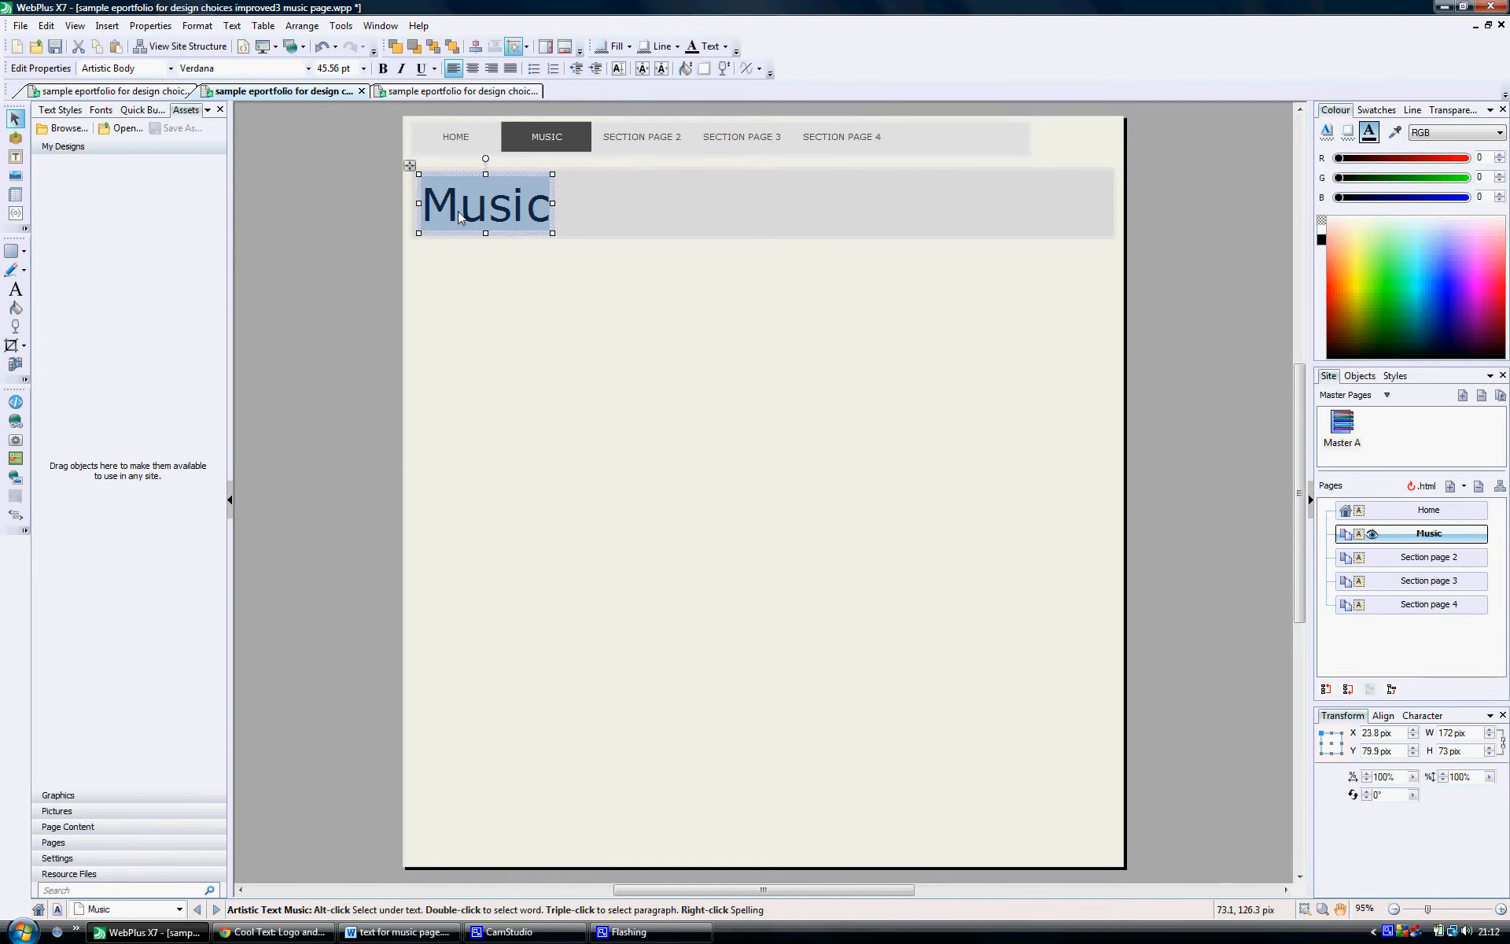
pyautogui.click(308, 69)
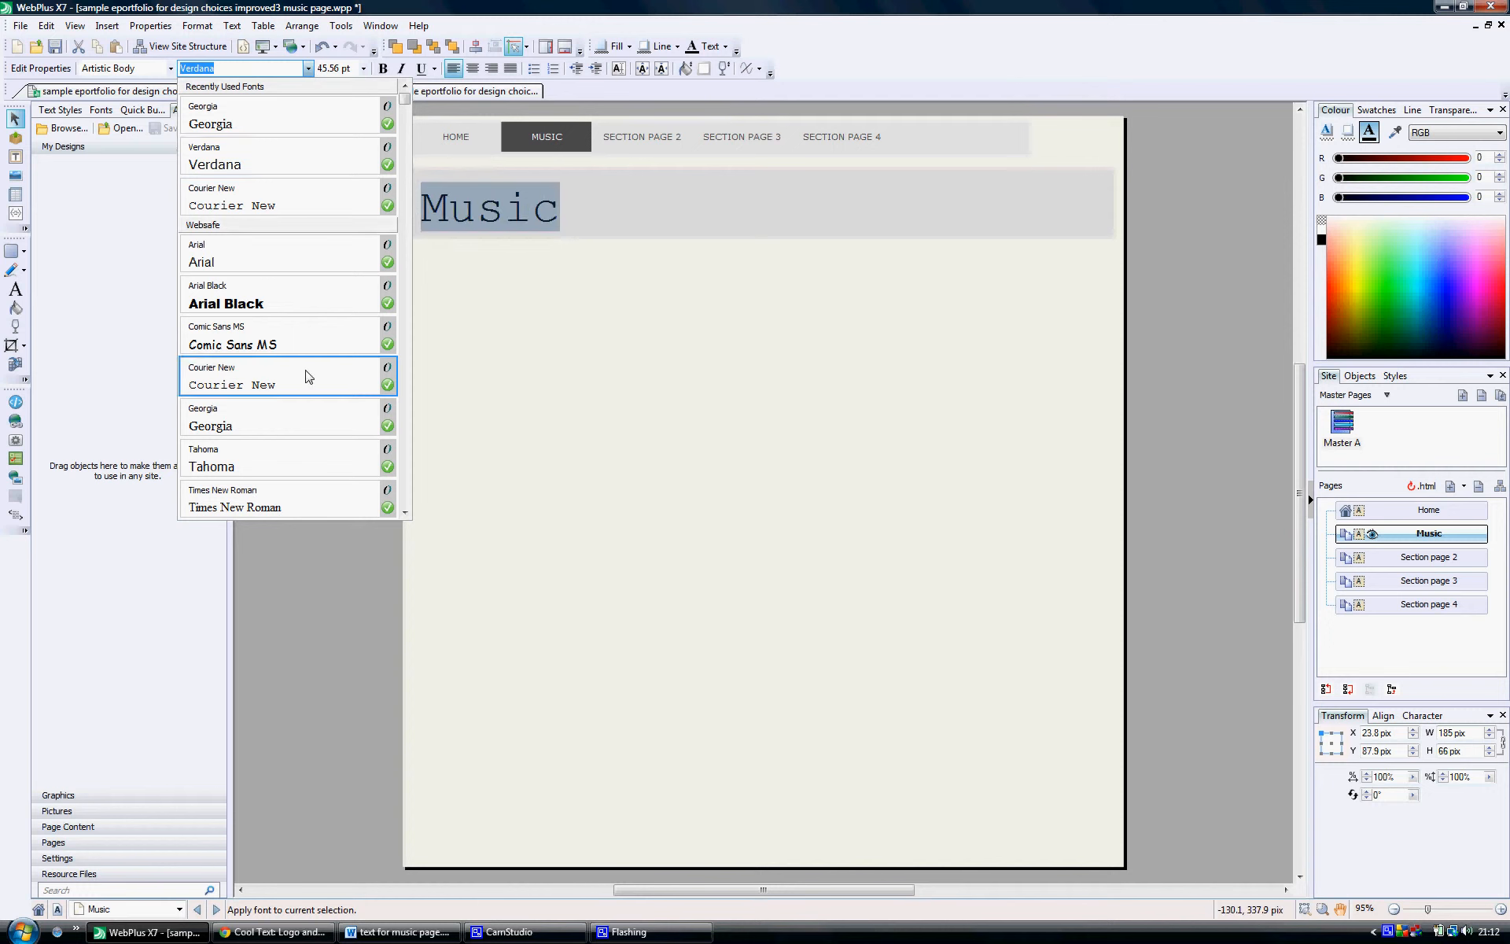
pyautogui.click(272, 420)
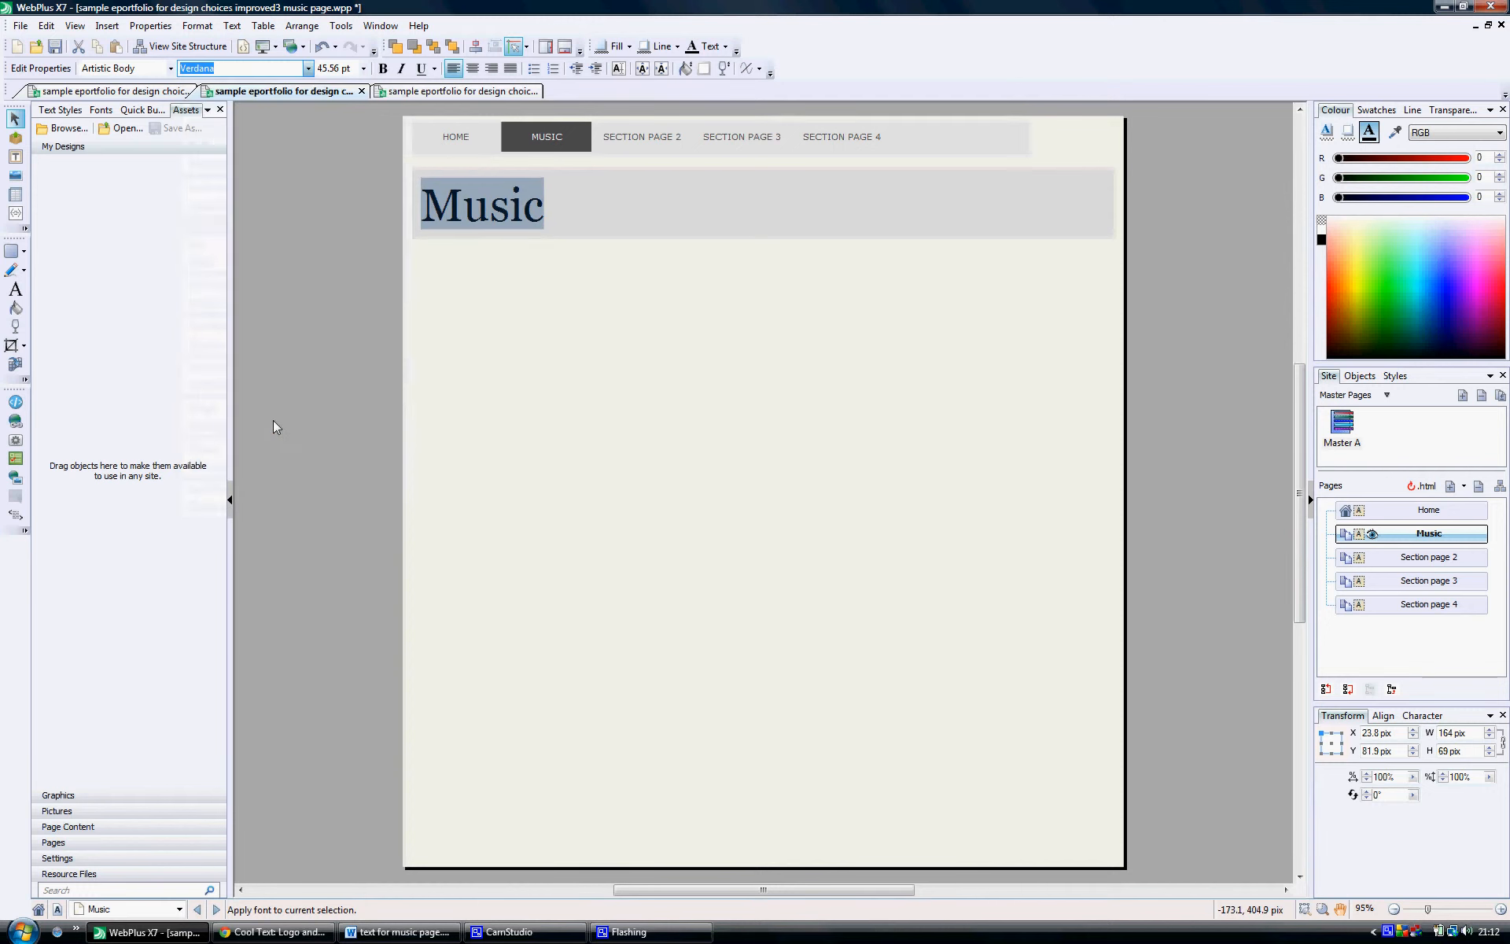
pyautogui.click(725, 48)
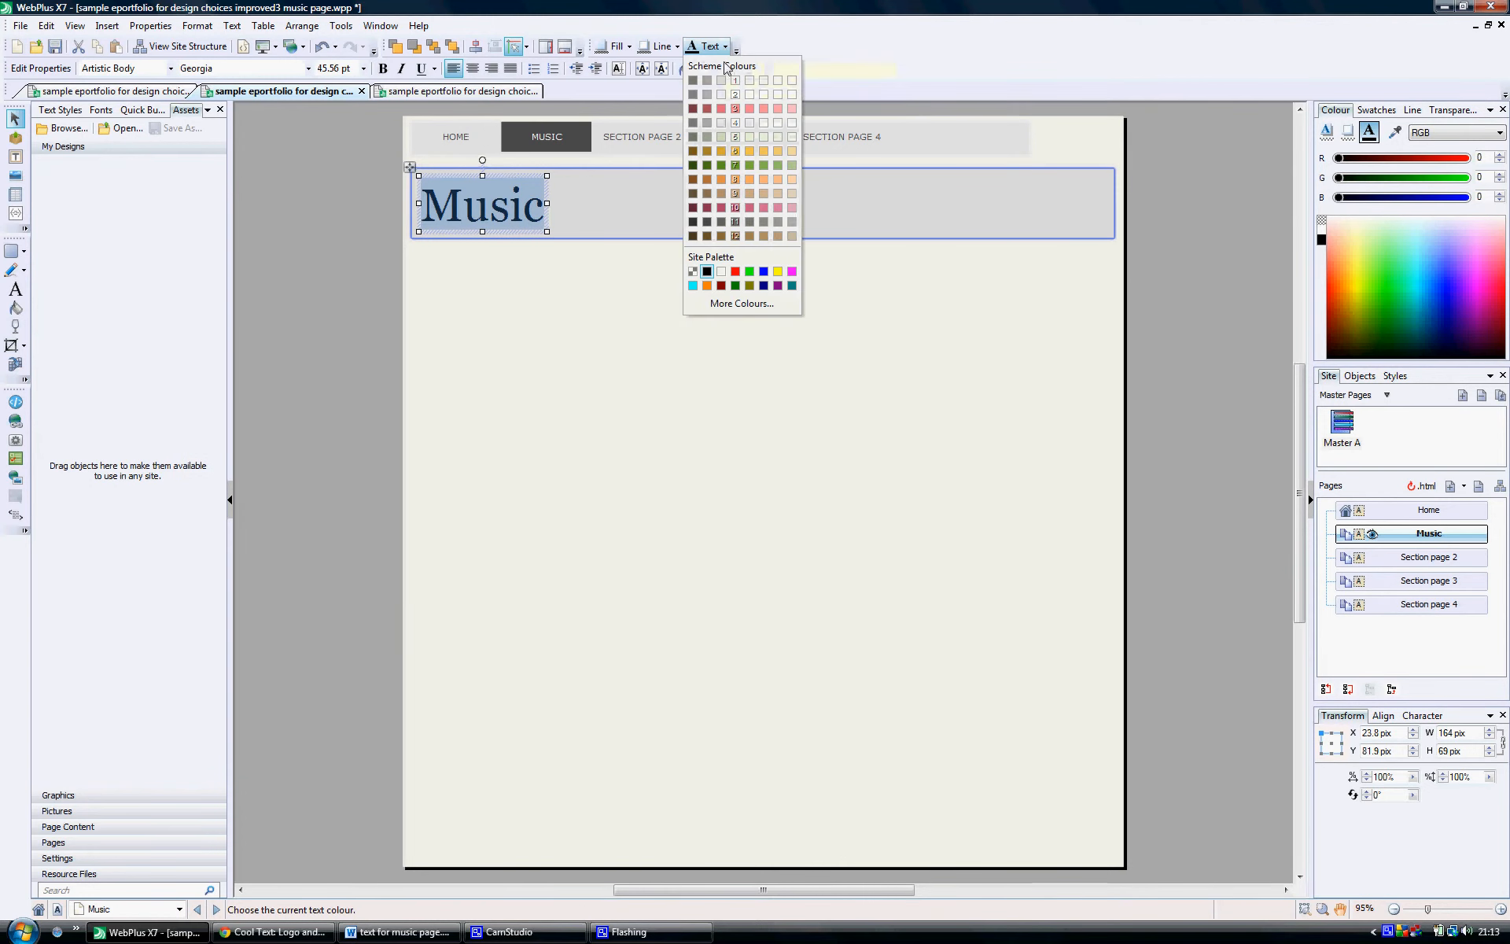
pyautogui.click(720, 163)
pyautogui.click(611, 262)
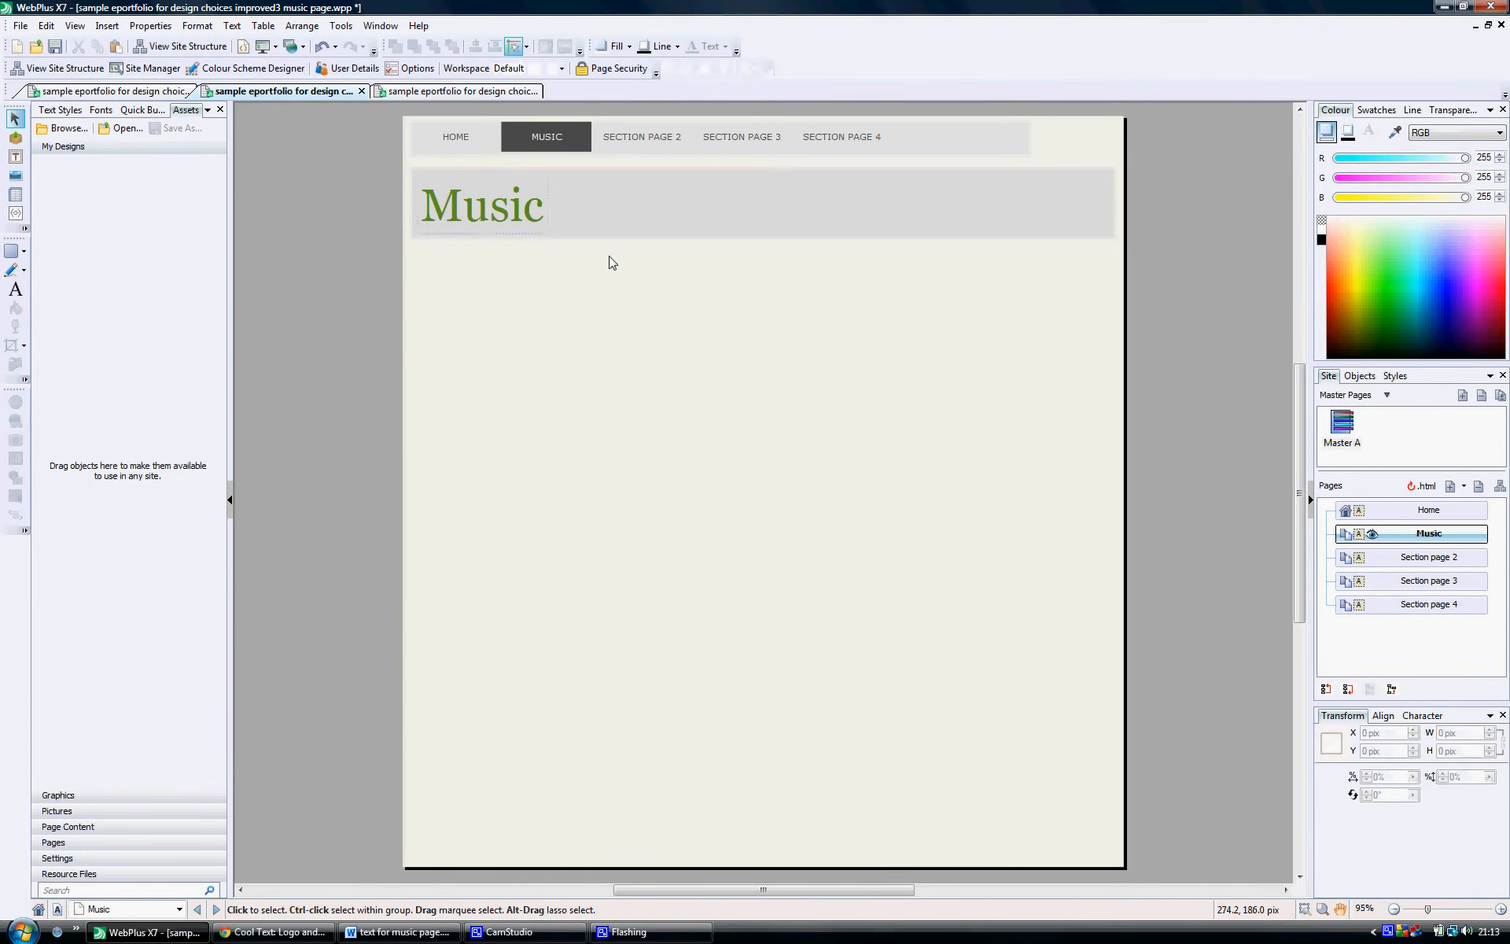
# Step: On the Home page, set the name heading to Georgia and colour it Scheme Colour 7 with a -10% tint
pyautogui.doubleClick(1413, 512)
pyautogui.click(635, 225)
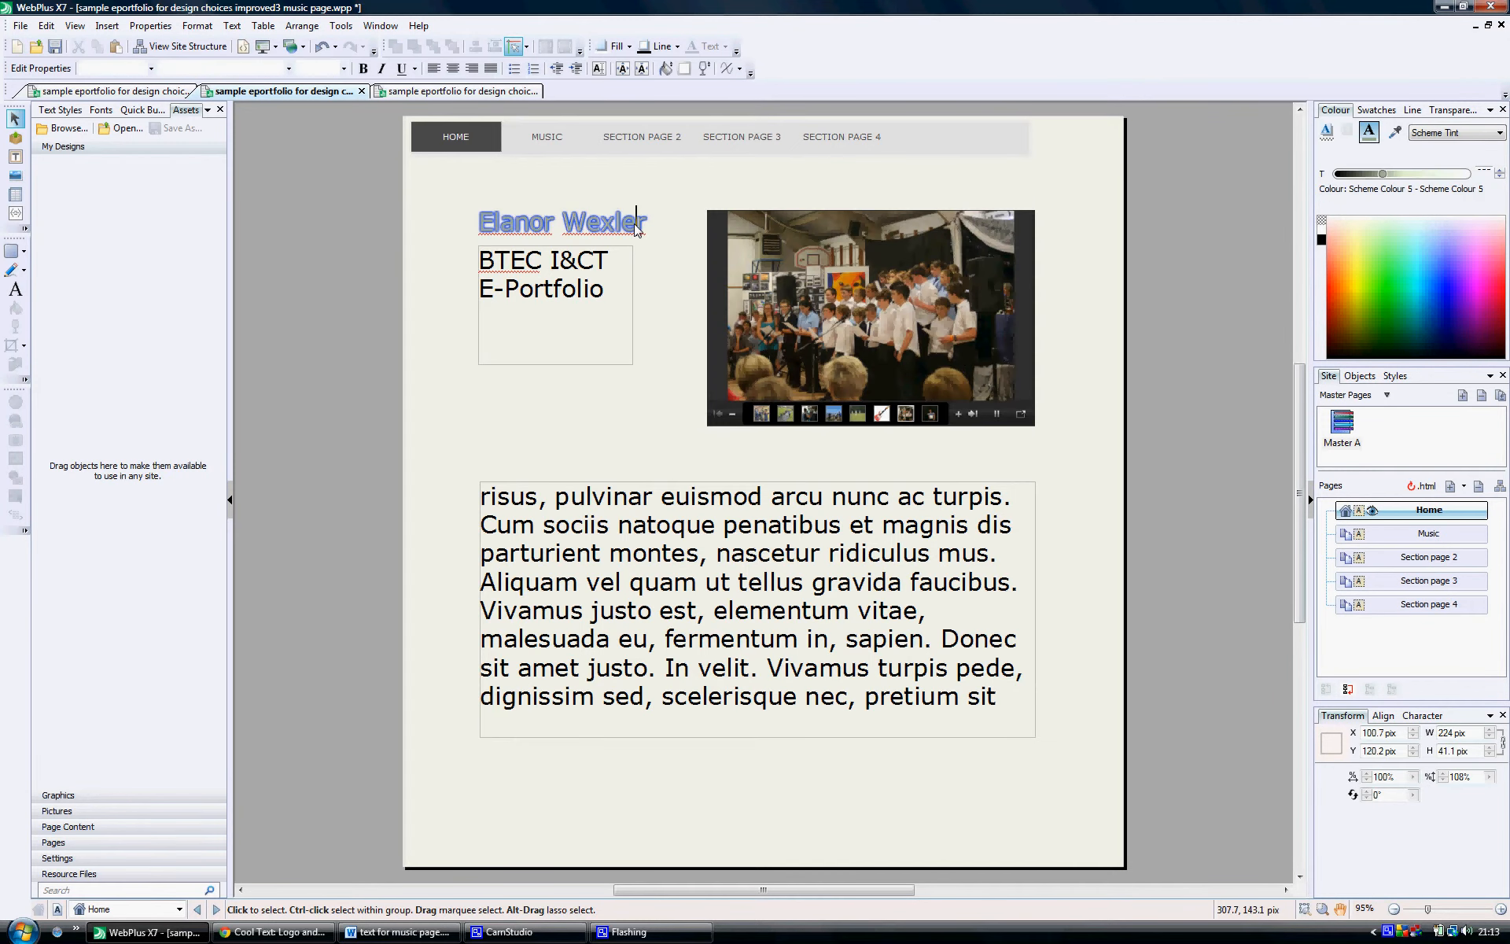
pyautogui.hotkey('ctrl', 'a')
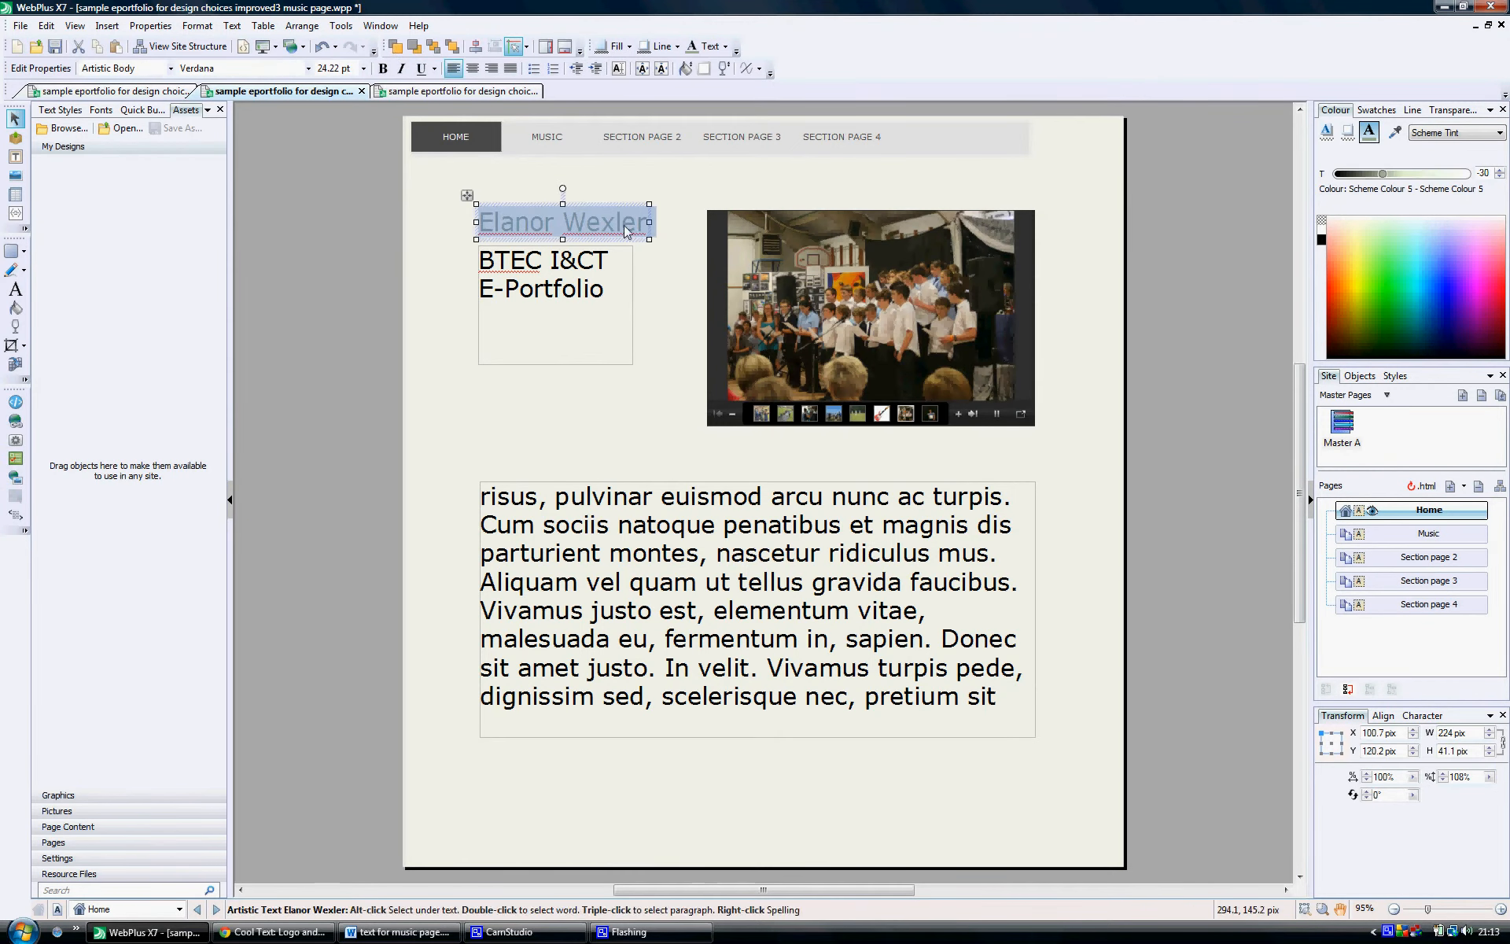
pyautogui.click(307, 69)
pyautogui.click(276, 116)
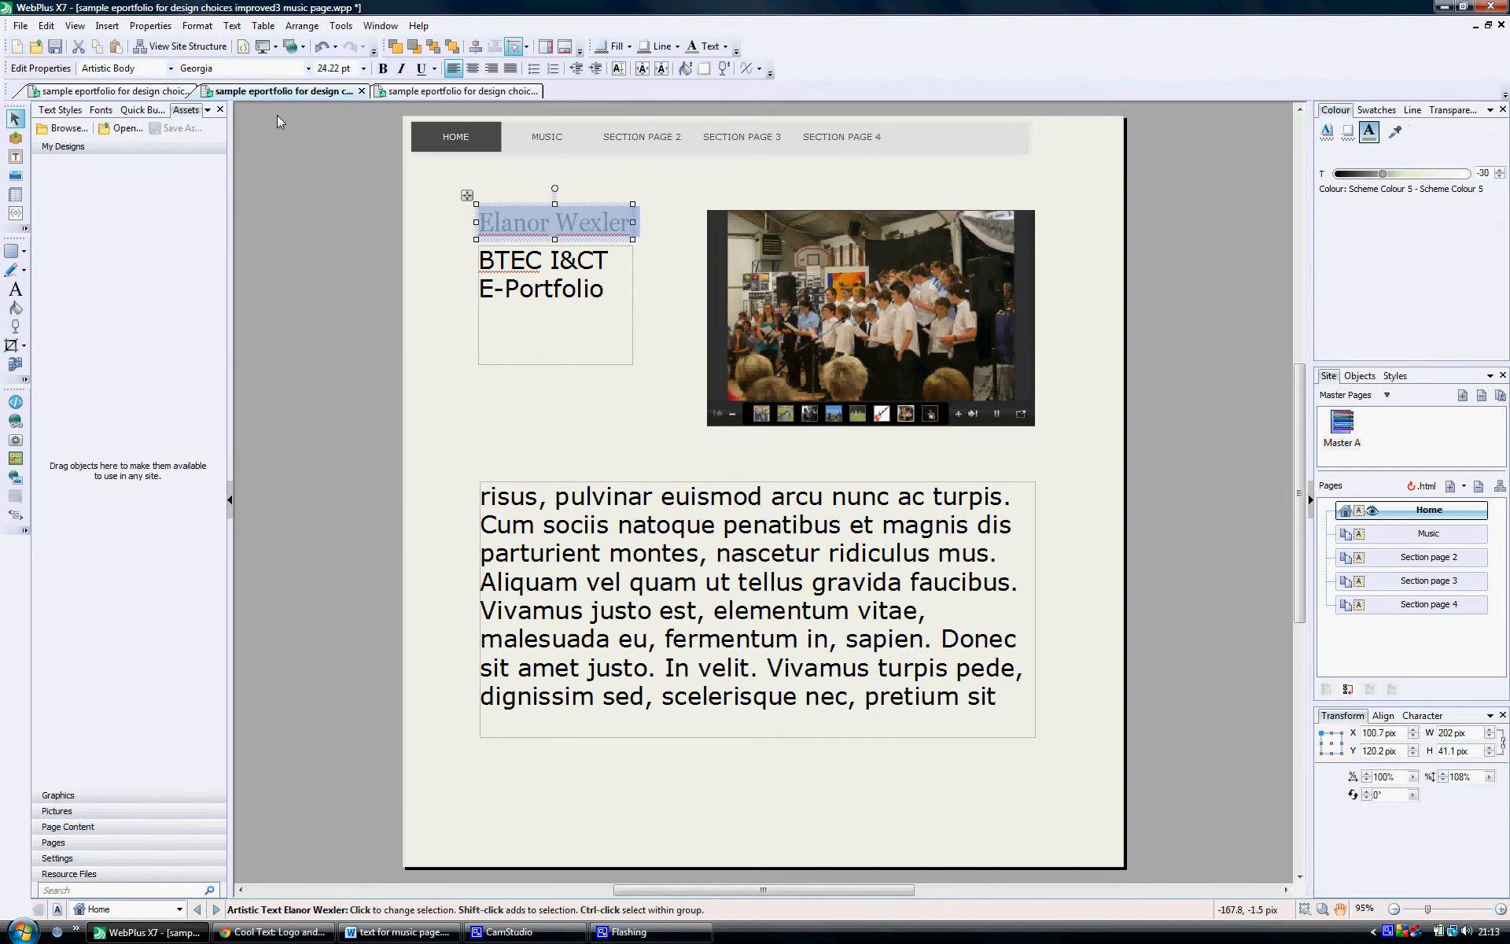
pyautogui.click(725, 46)
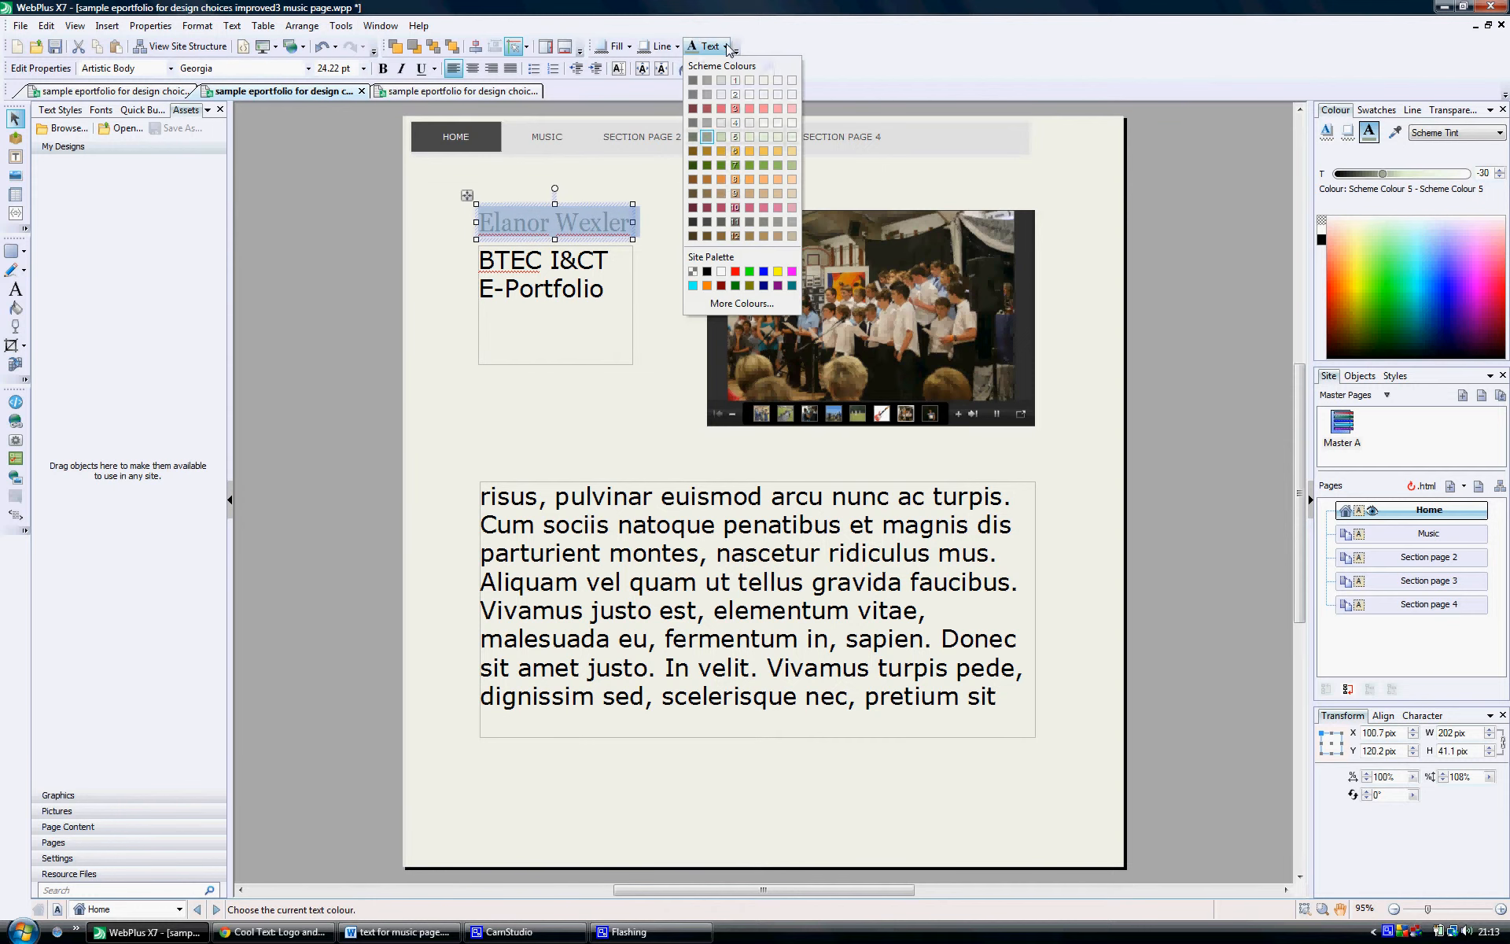
pyautogui.click(722, 164)
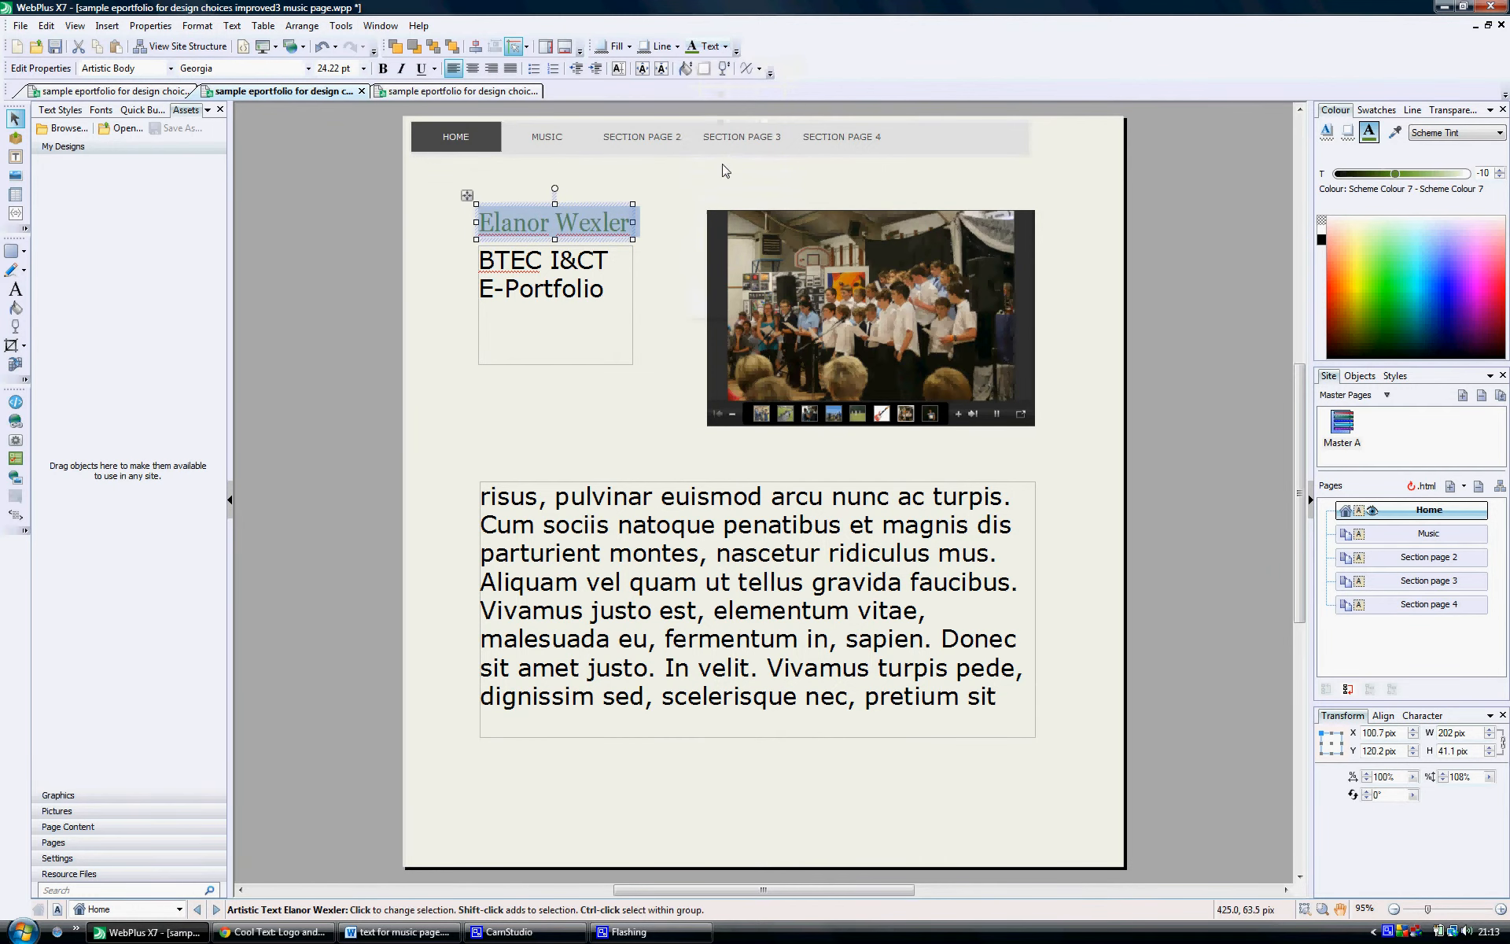
pyautogui.click(636, 387)
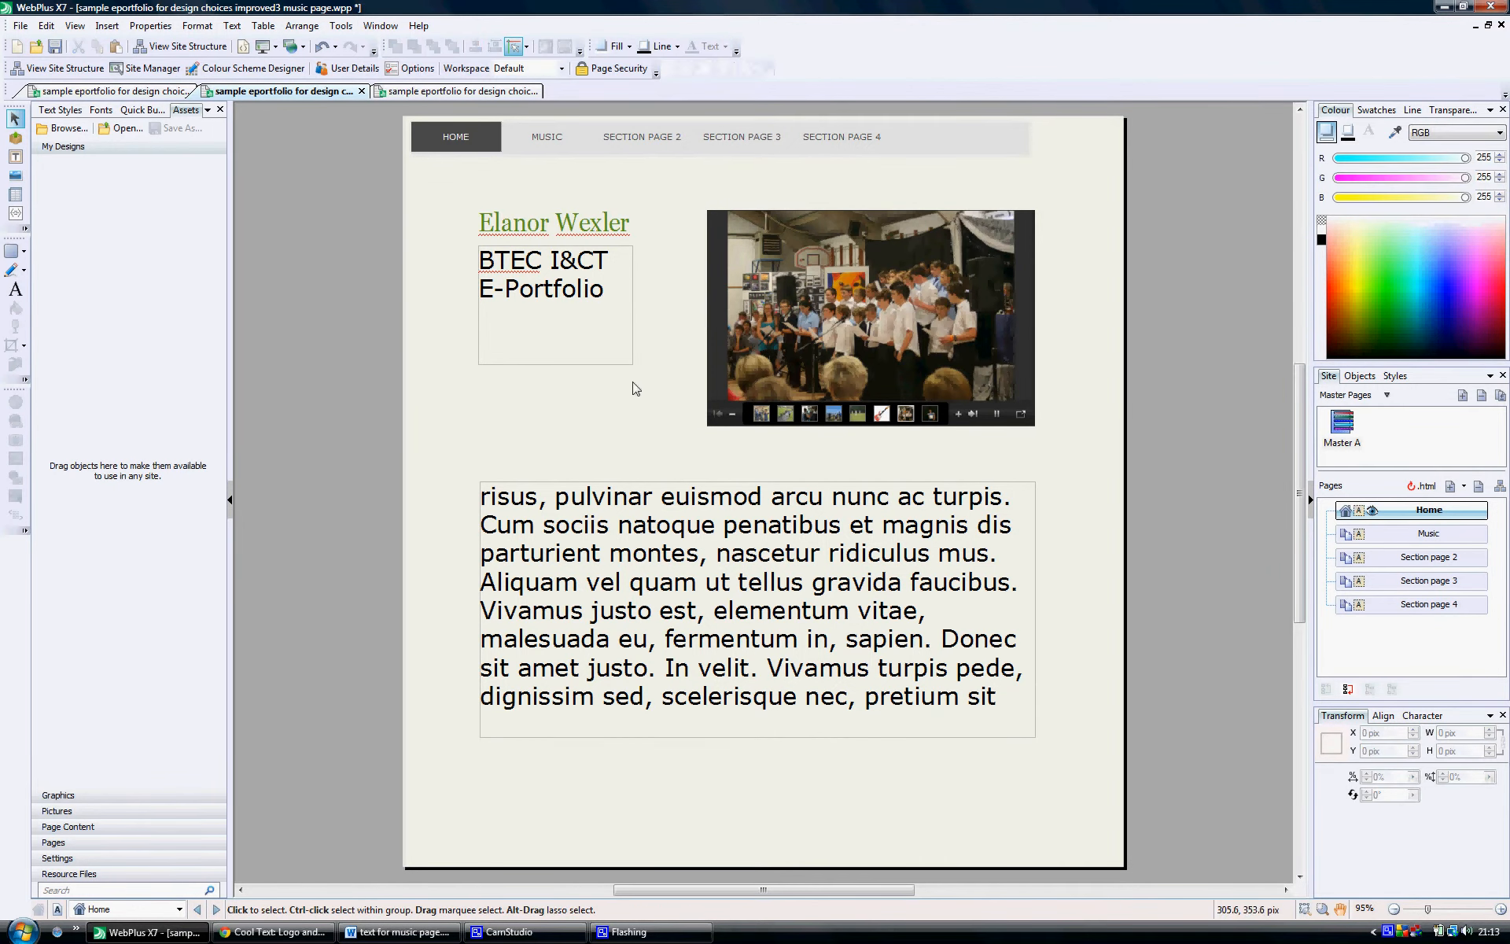
# Step: Draw a text frame about 930 by 257 pix below the banner on the Music page
pyautogui.doubleClick(1406, 534)
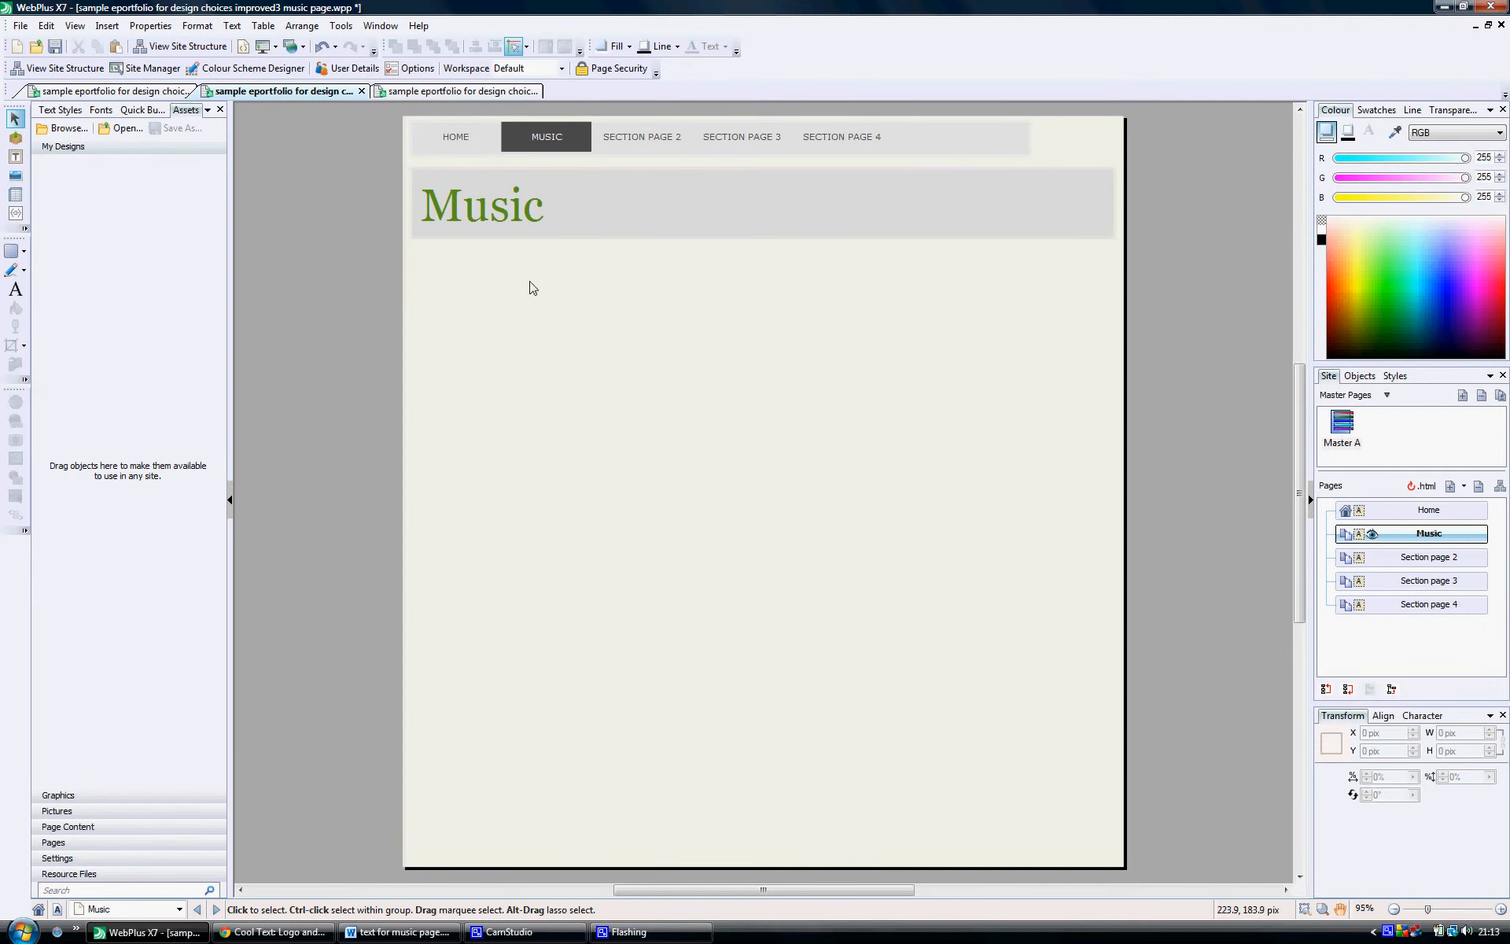
pyautogui.click(15, 157)
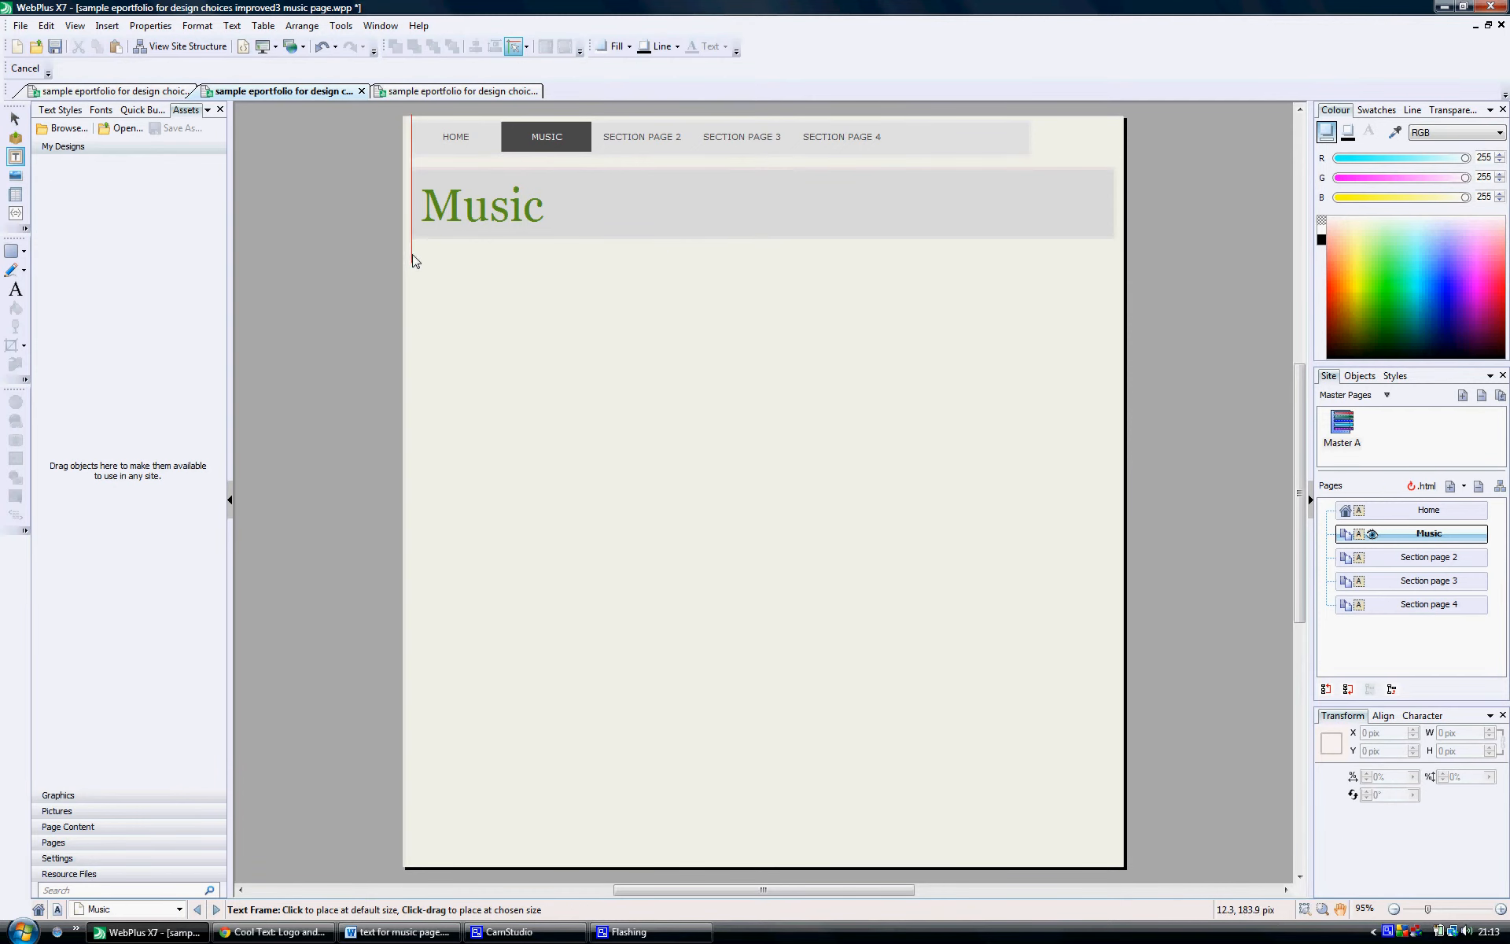
pyautogui.moveTo(412, 254); pyautogui.dragTo(1111, 448)
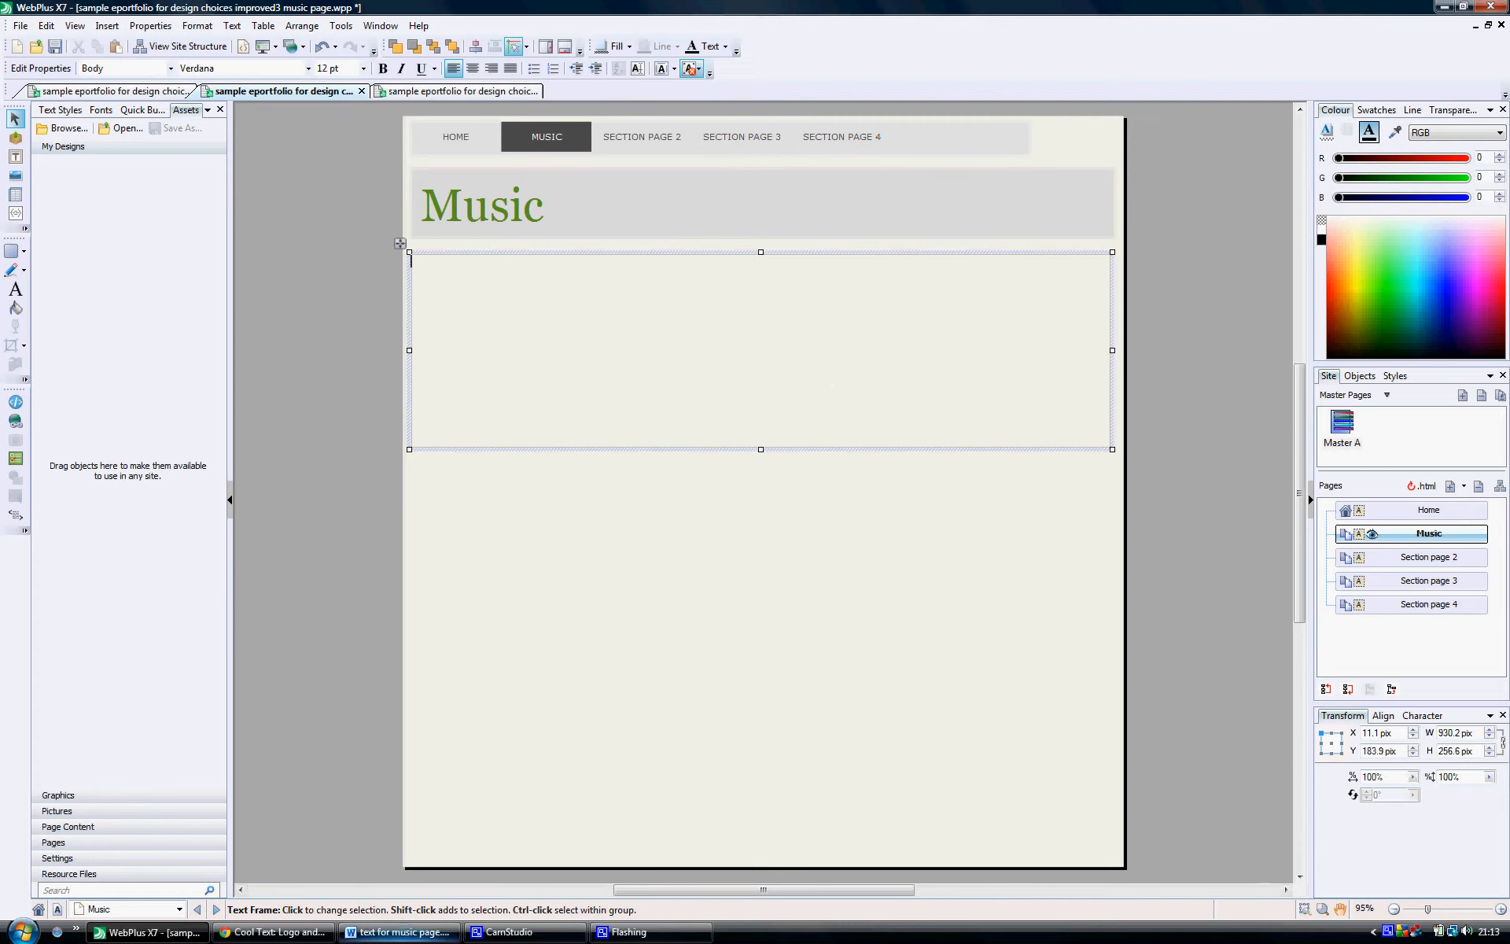
# Step: Copy the opening paragraph about instruments and concerts from the Word document and paste it into the Music page's text frame in WebPlus
pyautogui.moveTo(397, 932)
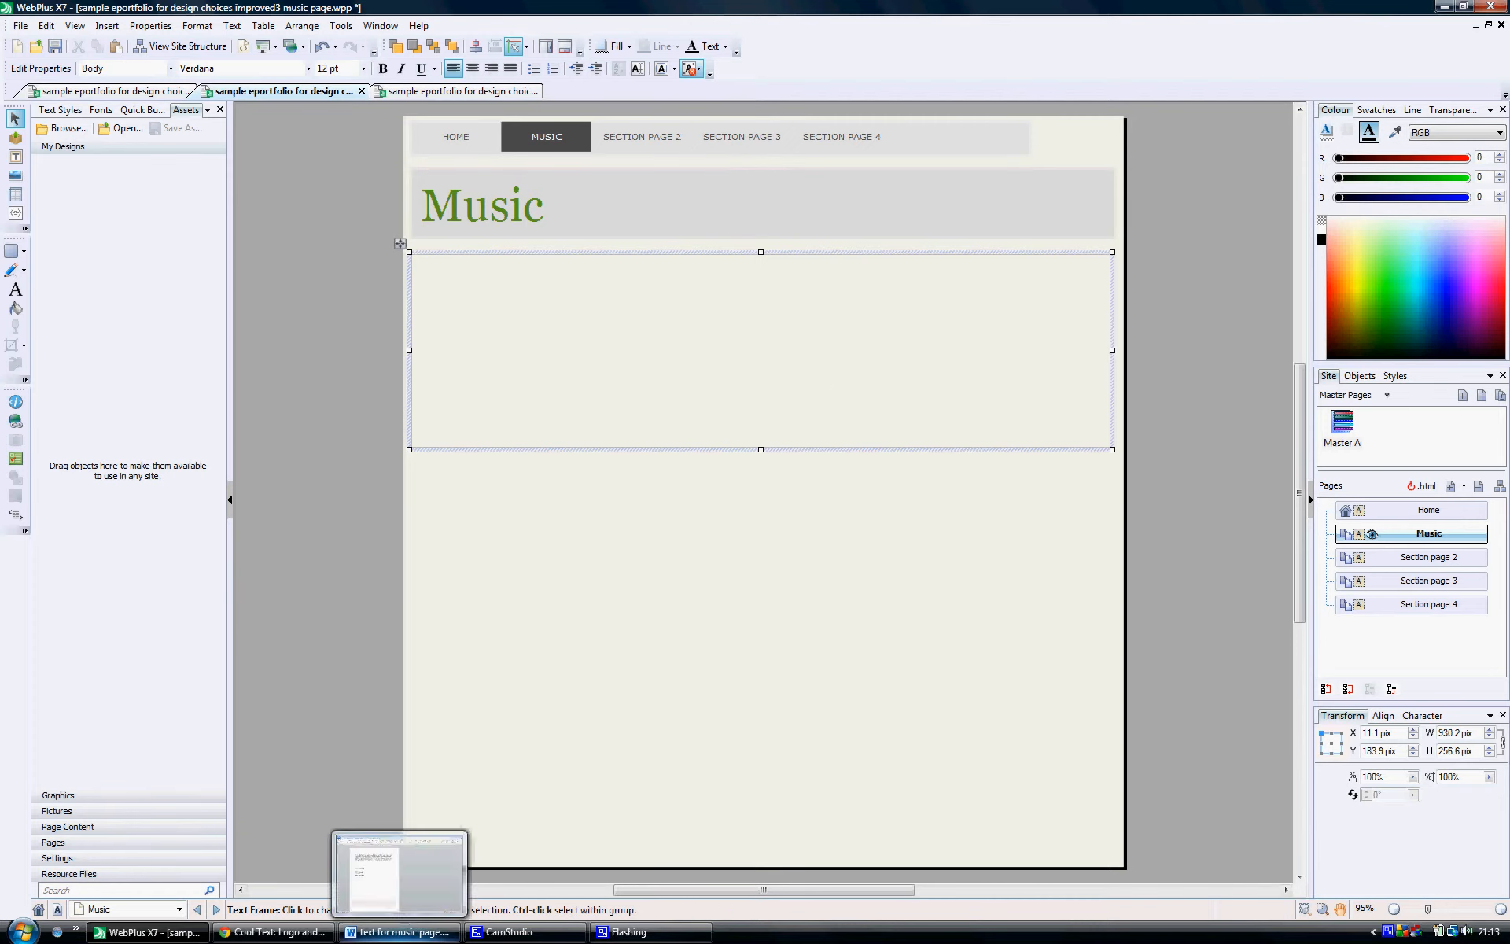
pyautogui.click(397, 932)
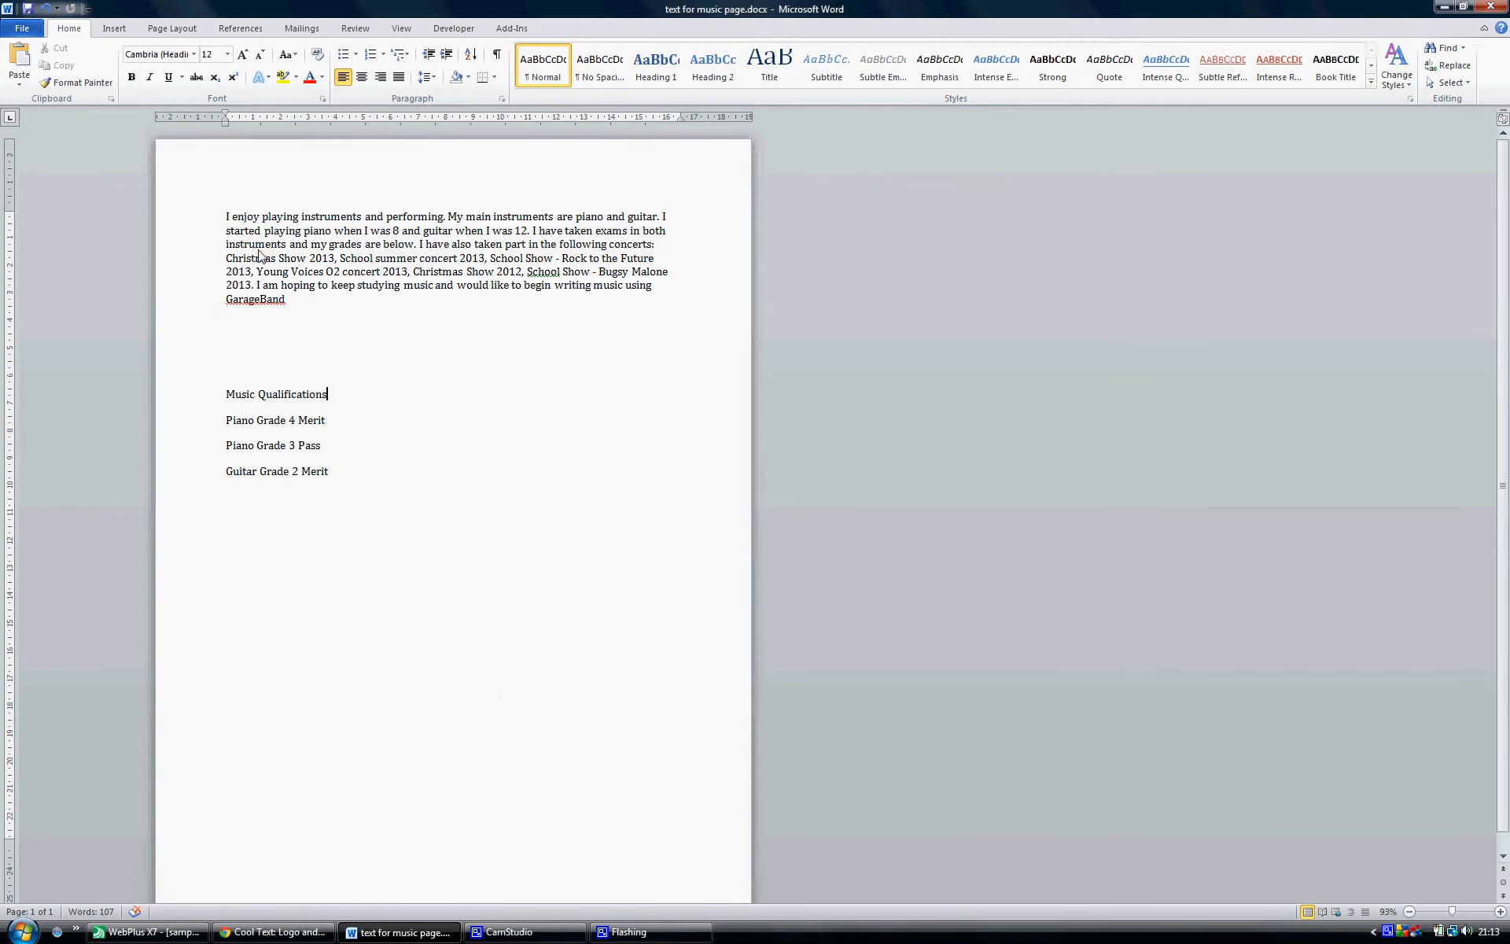
pyautogui.moveTo(223, 220); pyautogui.dragTo(291, 304)
pyautogui.hotkey('ctrl', 'c')
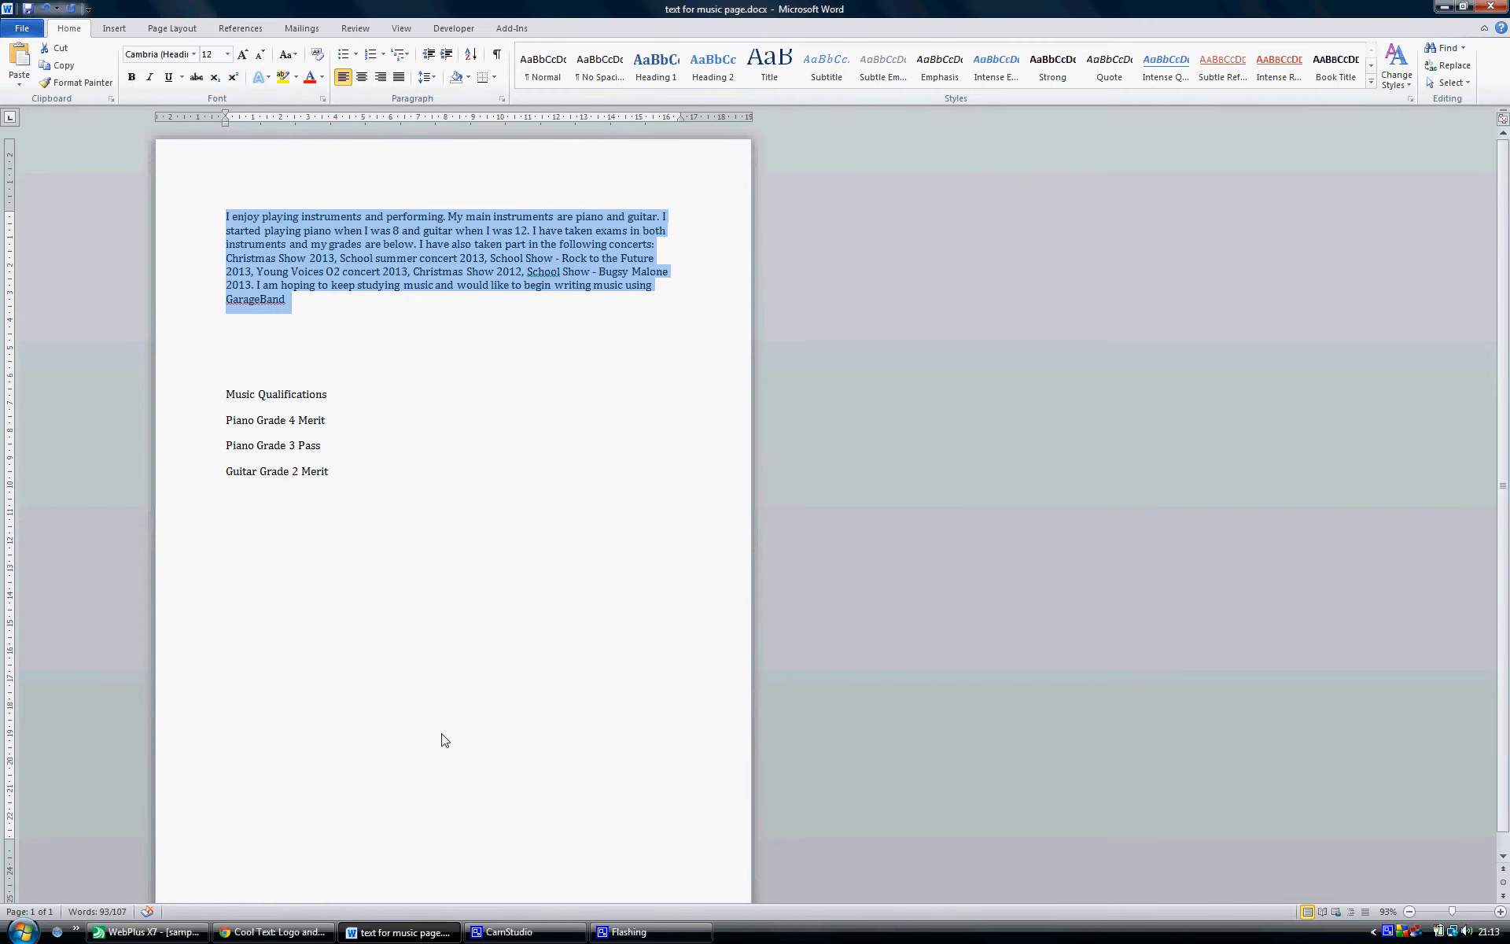
pyautogui.click(149, 932)
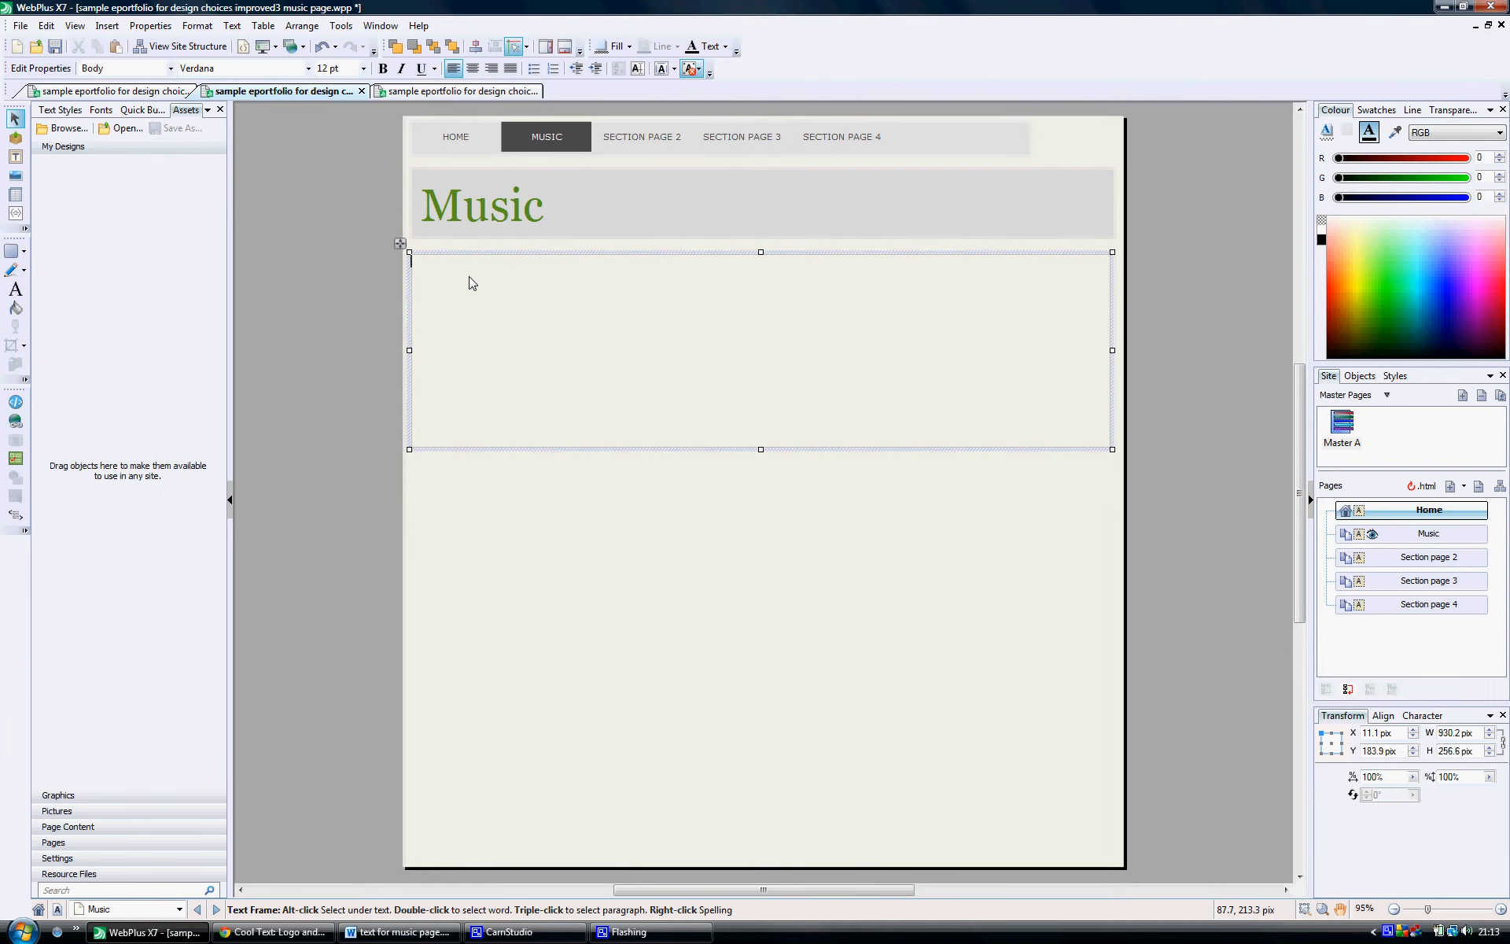
pyautogui.hotkey('ctrl', 'v')
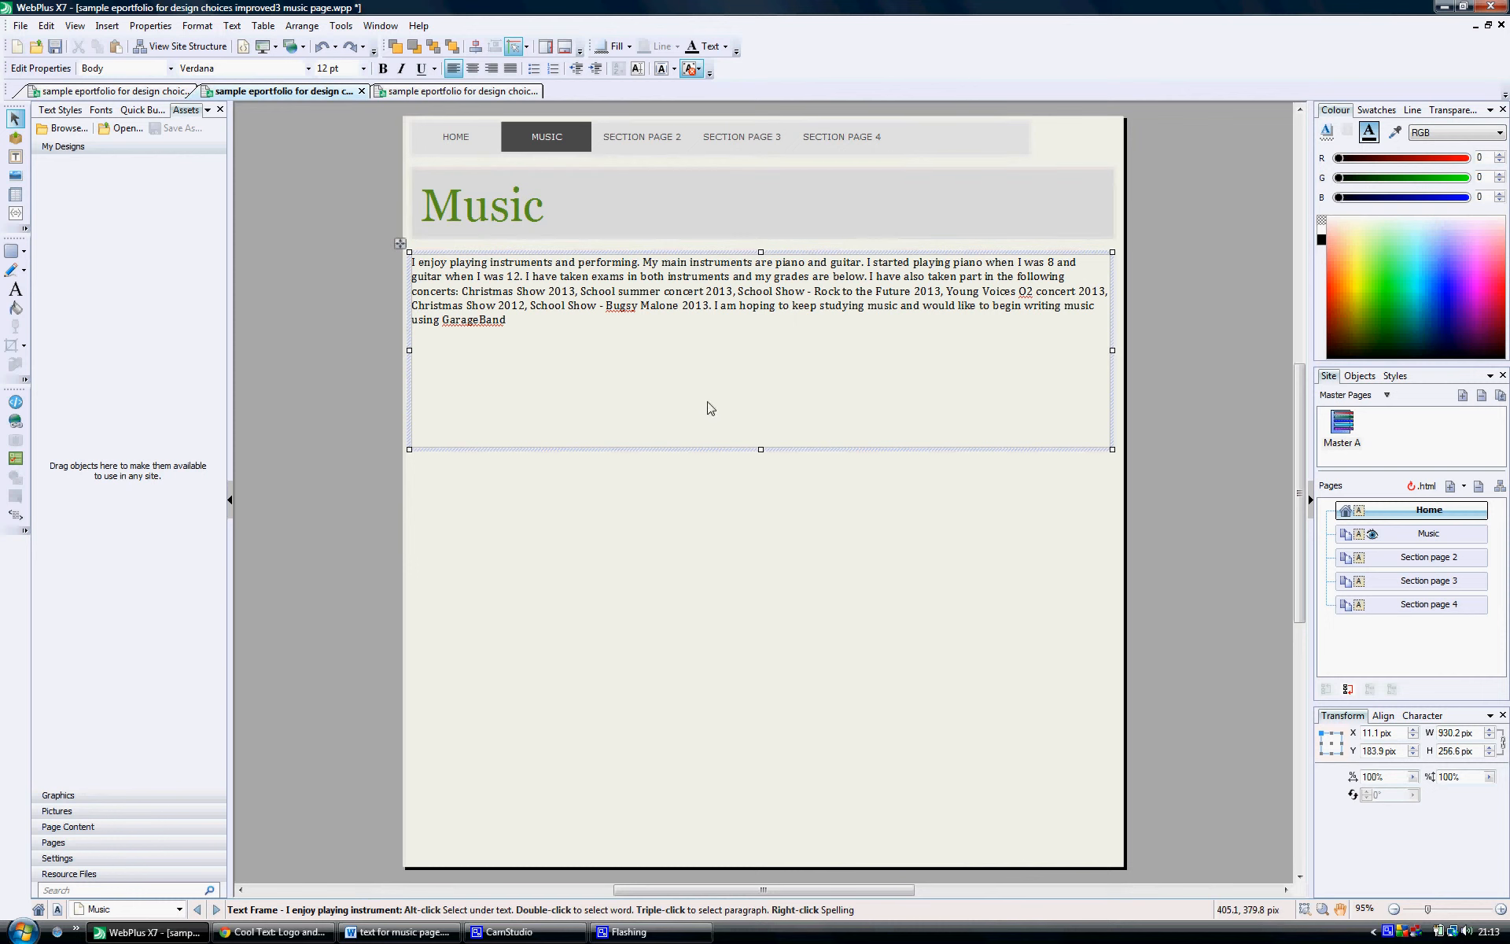
# Step: Check the font of the main body text on the Home page and return to the Music page
pyautogui.click(1419, 511)
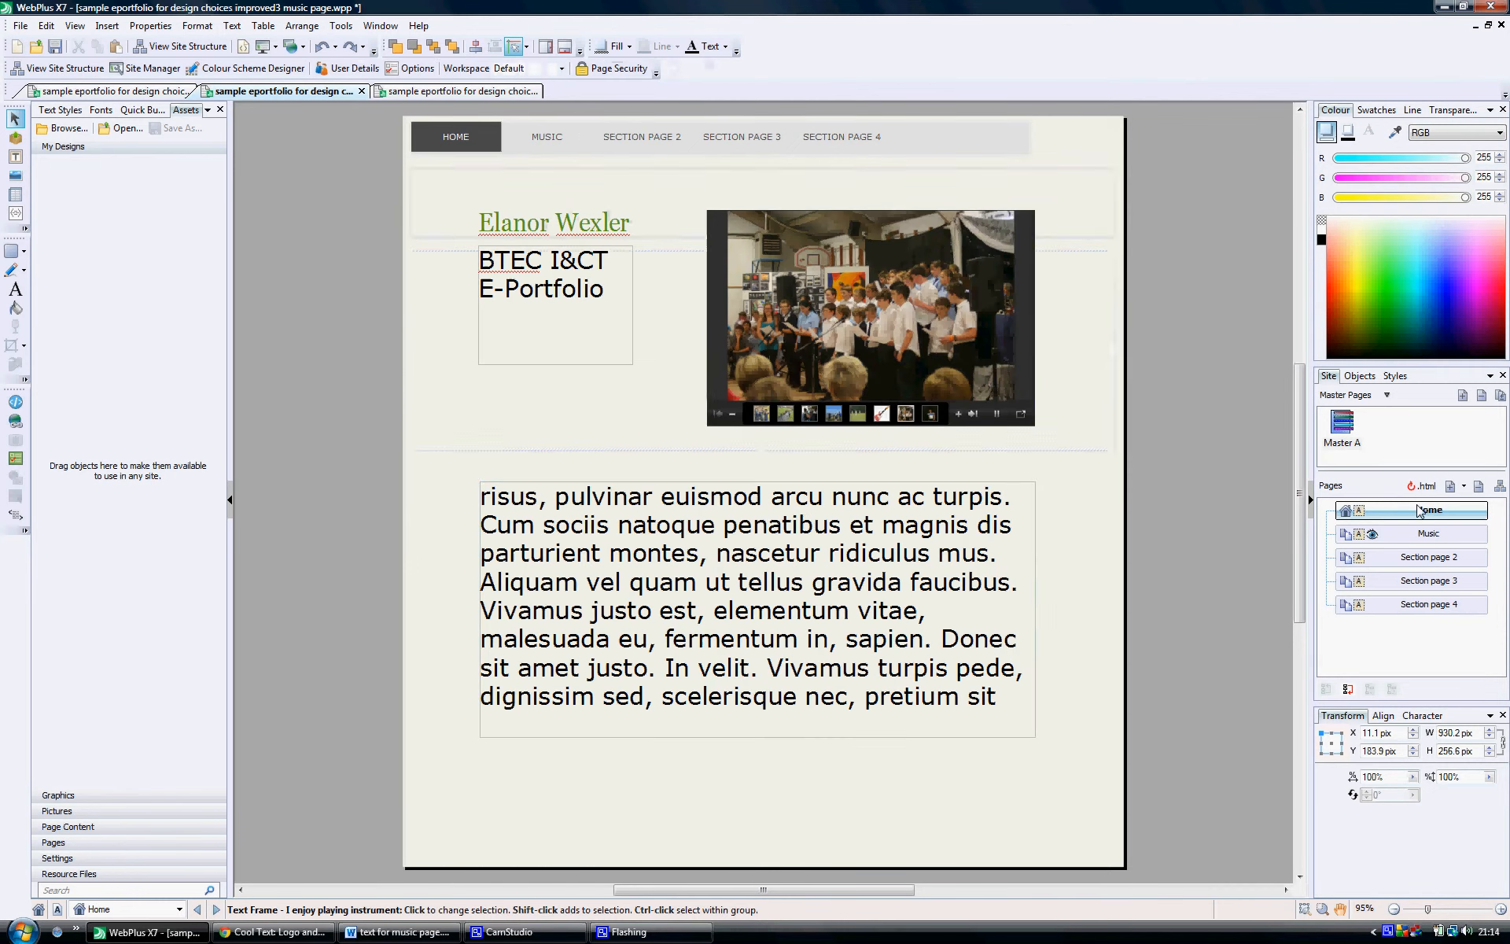
pyautogui.click(801, 522)
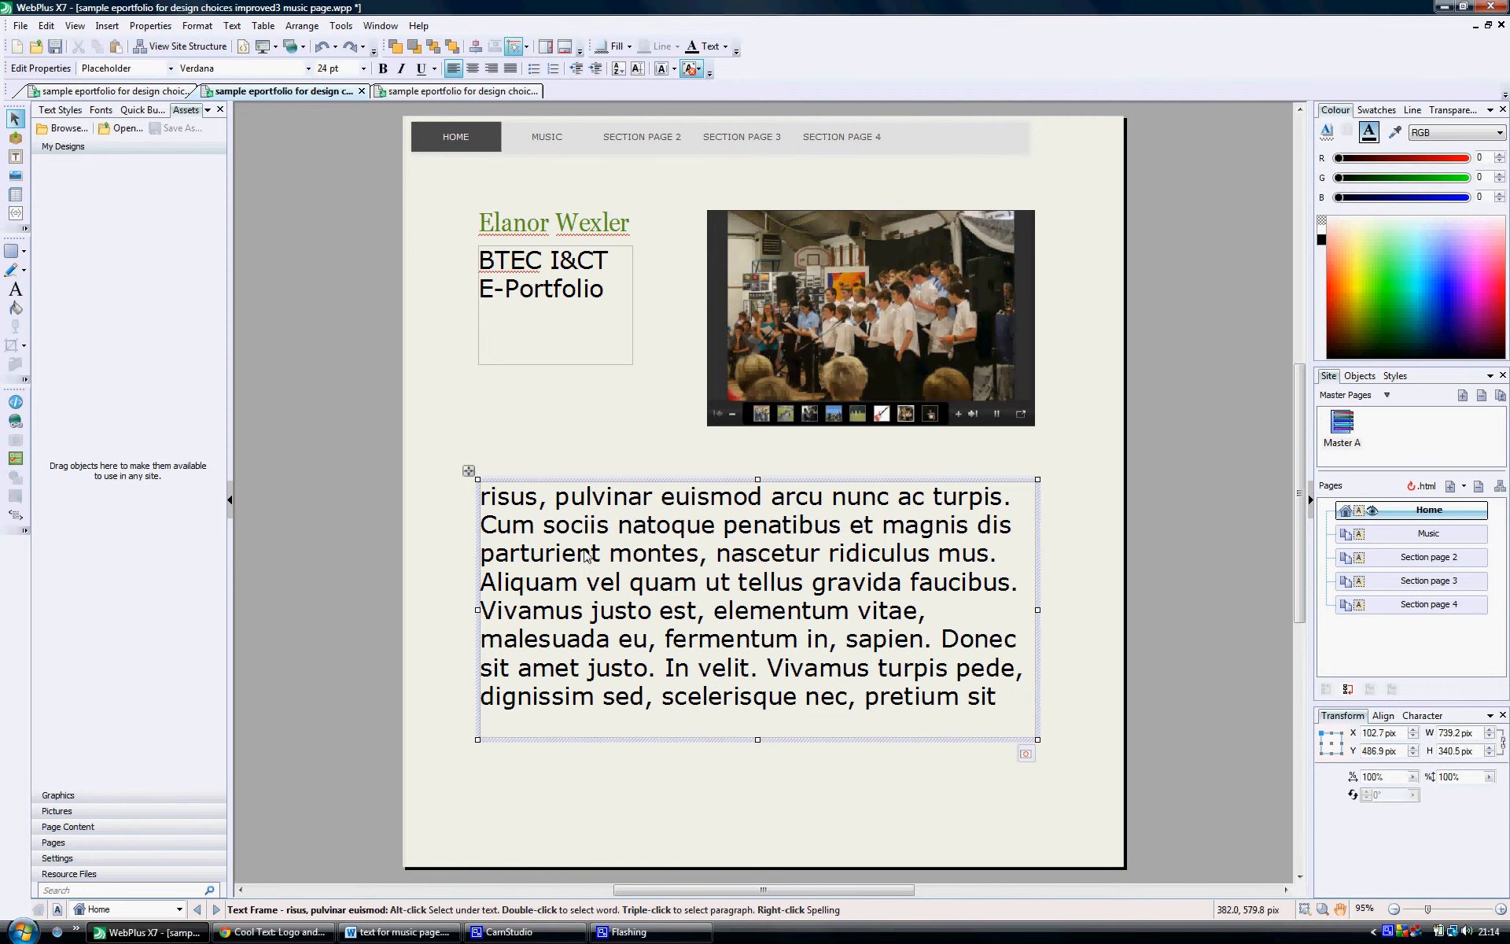
pyautogui.click(1425, 536)
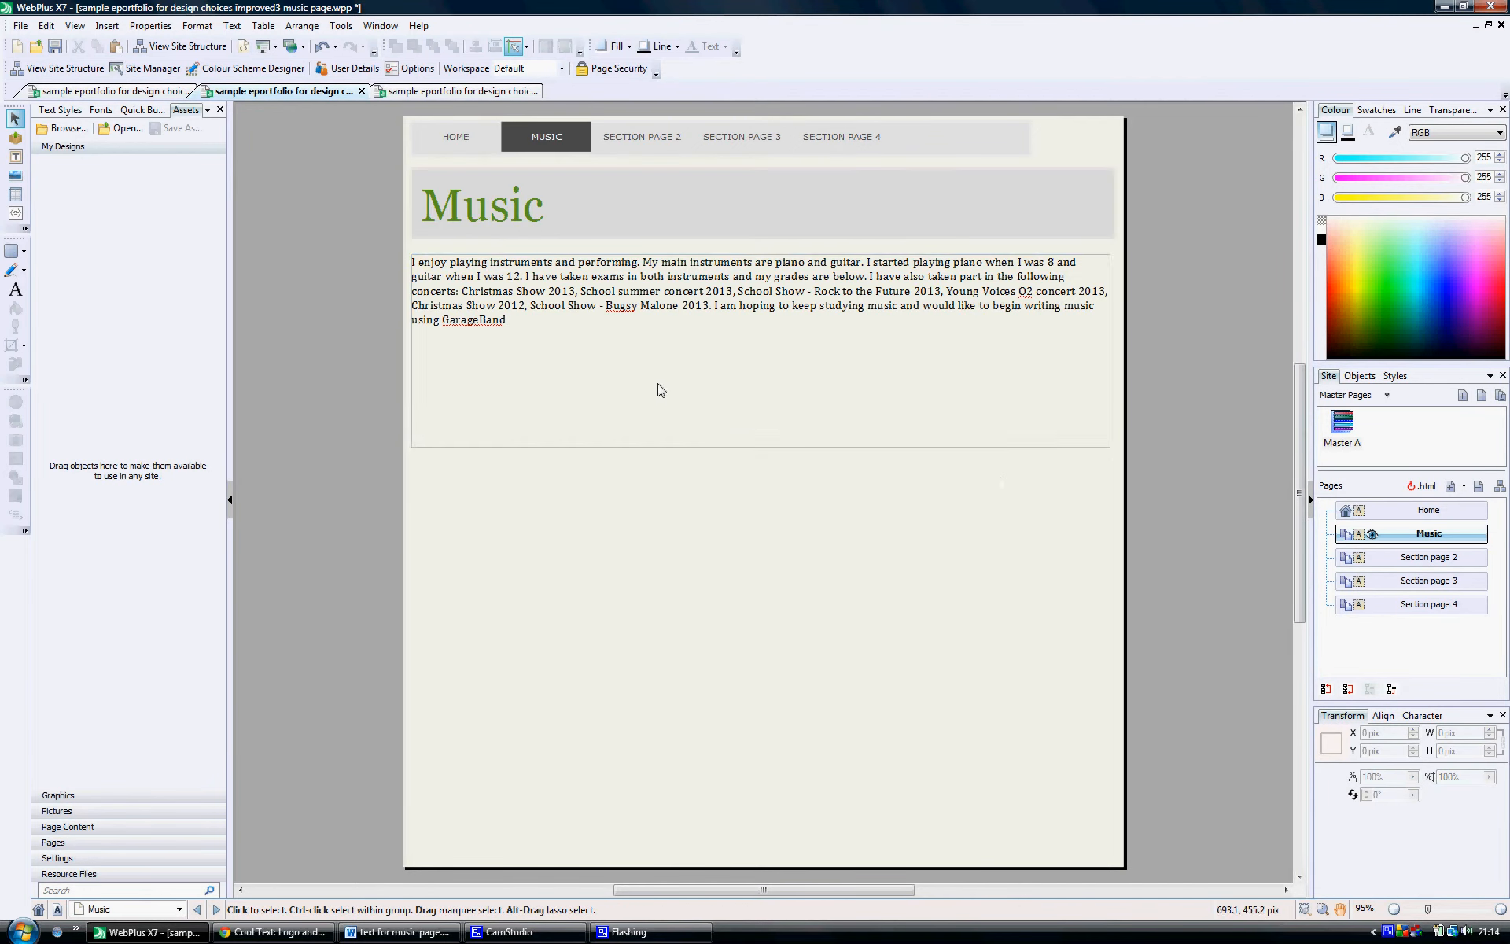
# Step: Format the pasted paragraph on the Music page in Verdana at 16 pt
pyautogui.click(511, 324)
pyautogui.moveTo(512, 324); pyautogui.dragTo(415, 270)
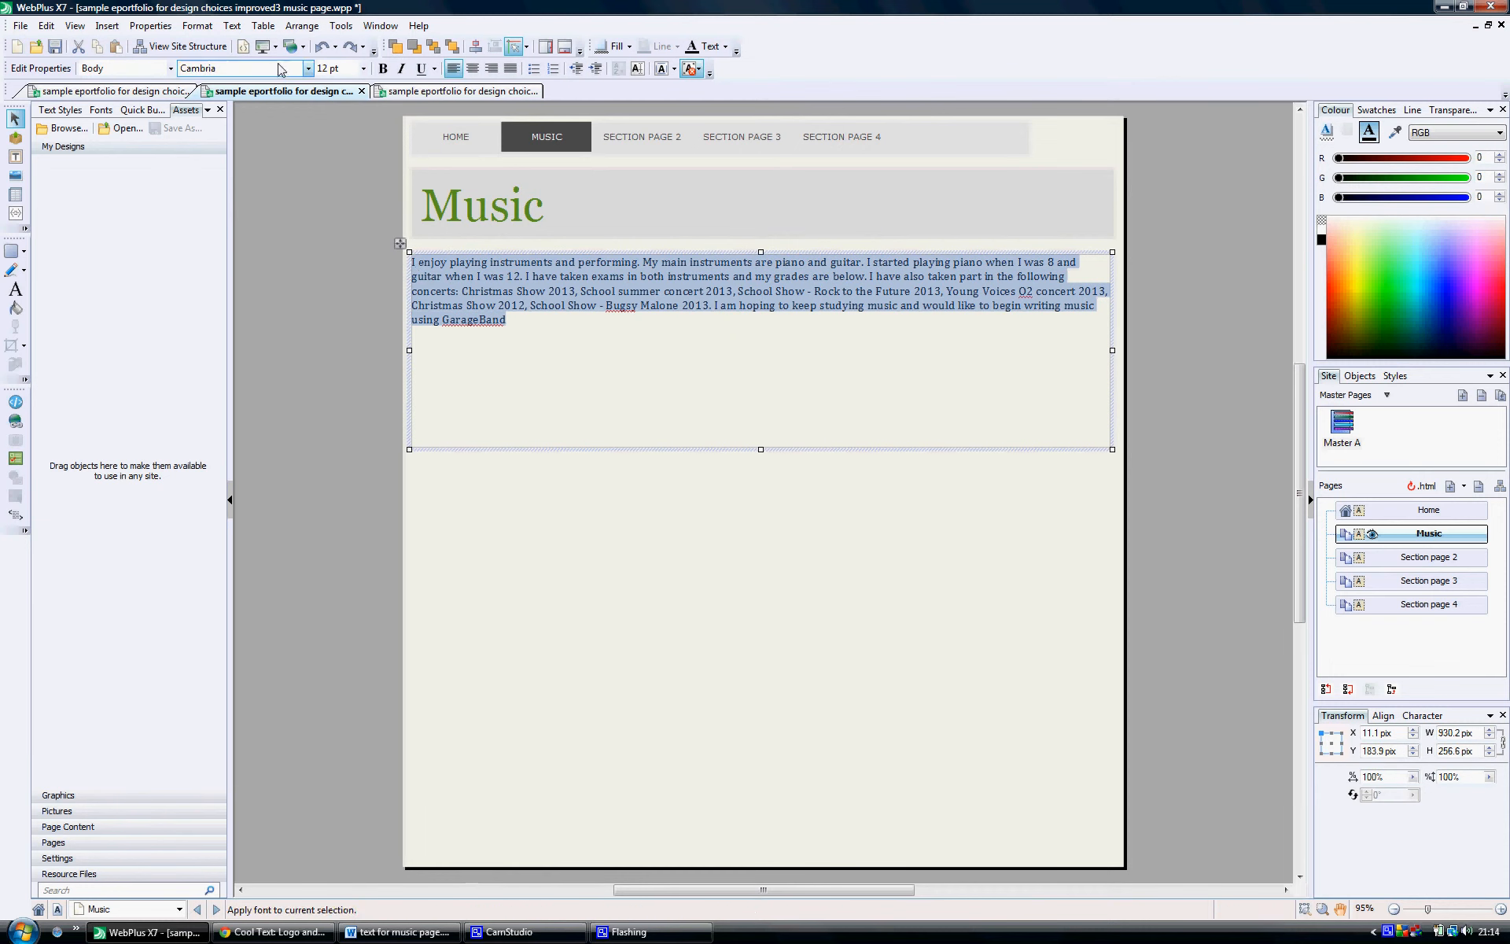
pyautogui.click(308, 70)
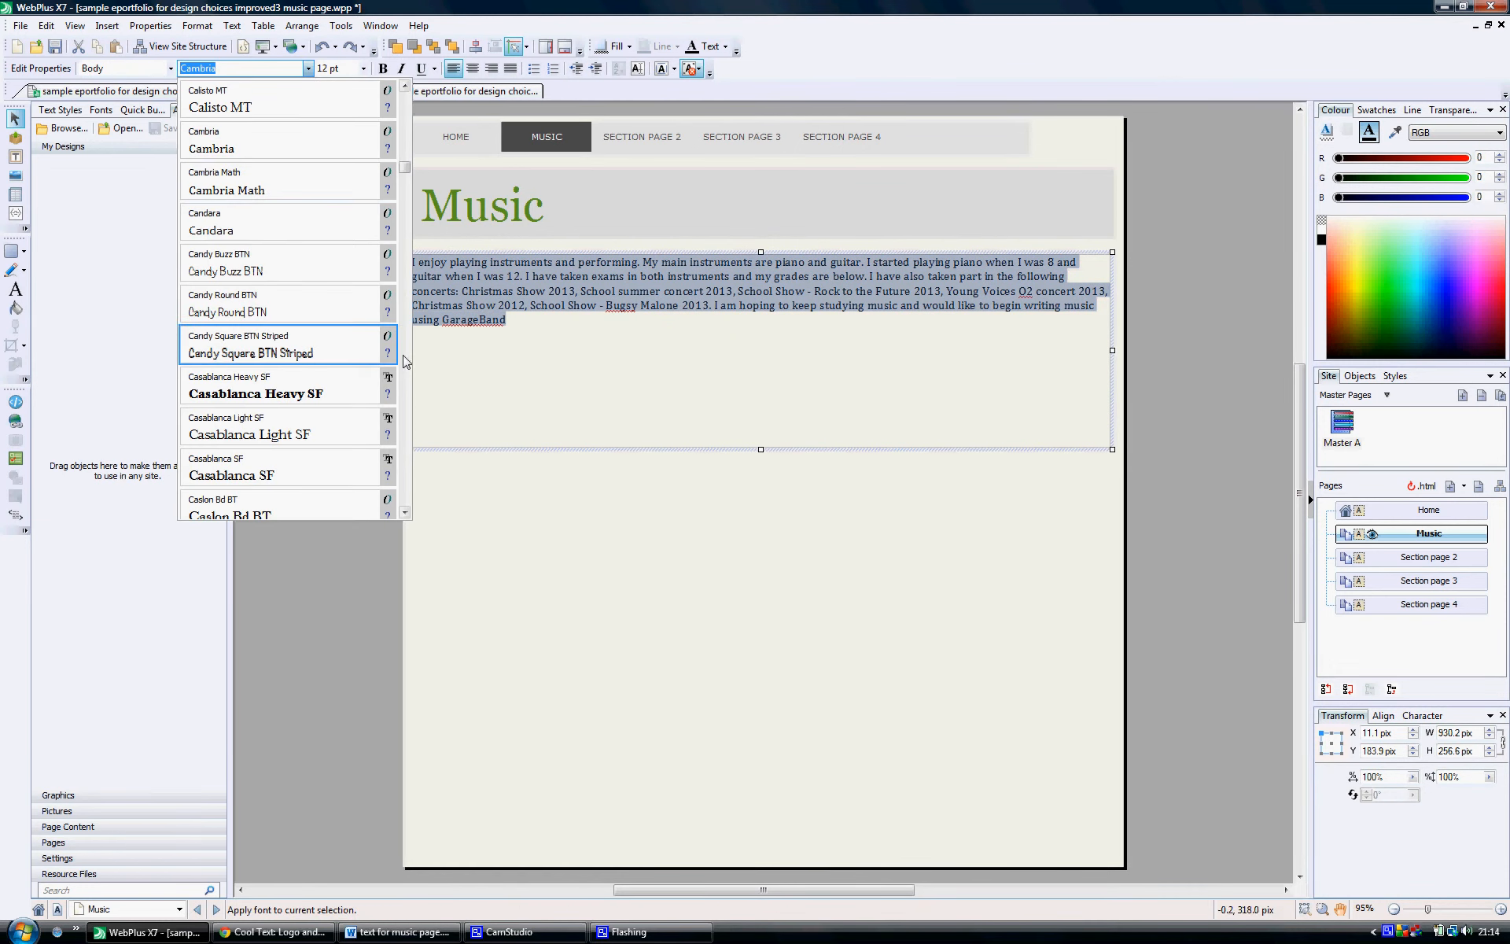
pyautogui.moveTo(404, 168); pyautogui.dragTo(410, 88)
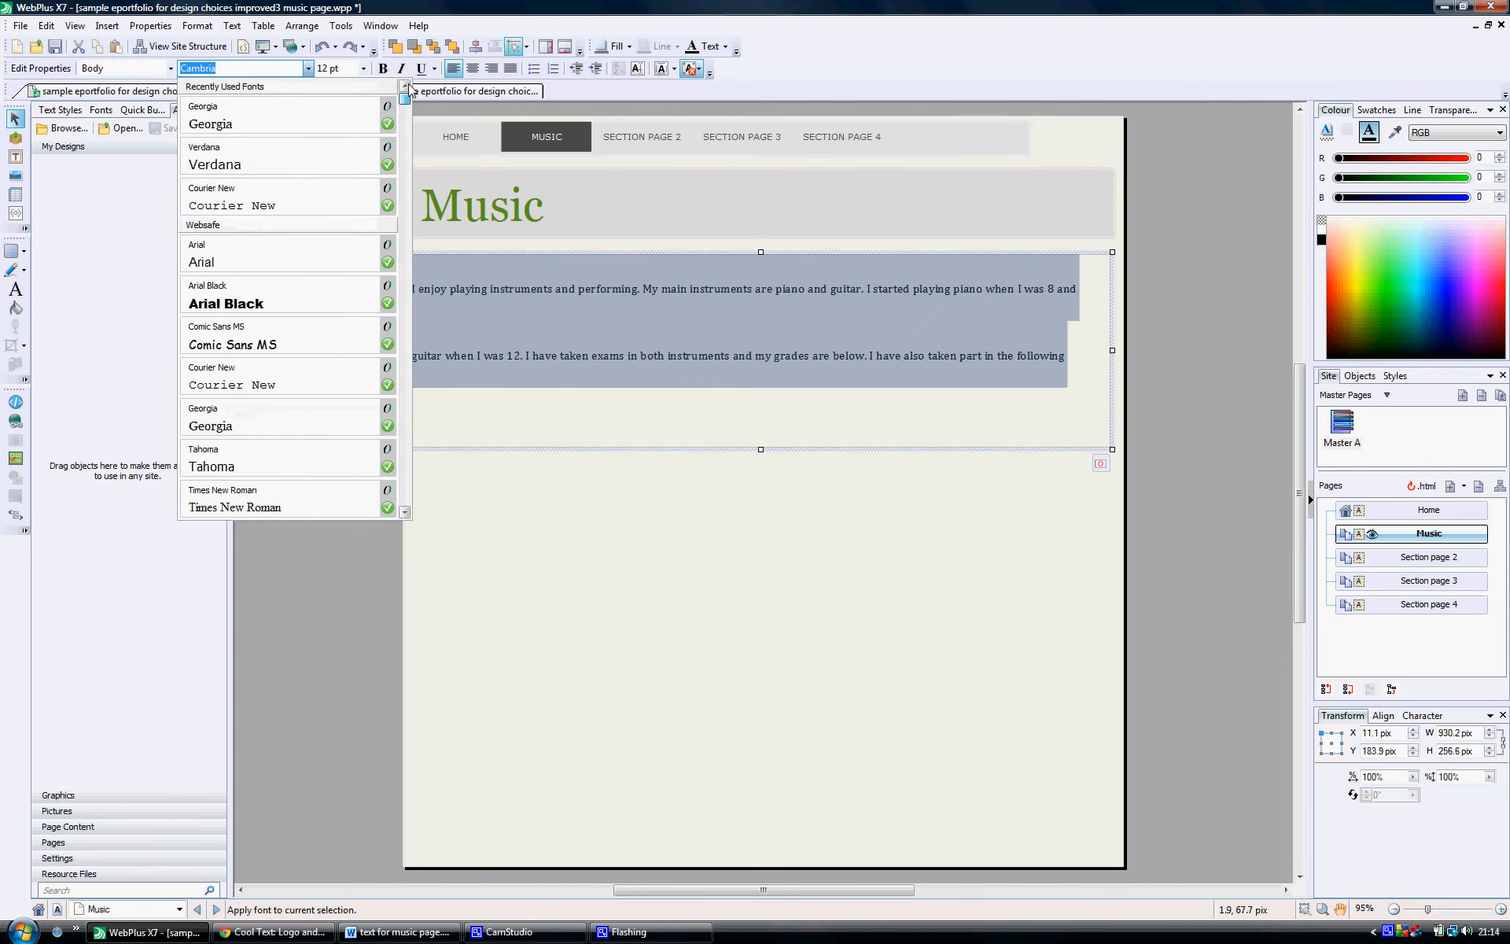
pyautogui.click(303, 155)
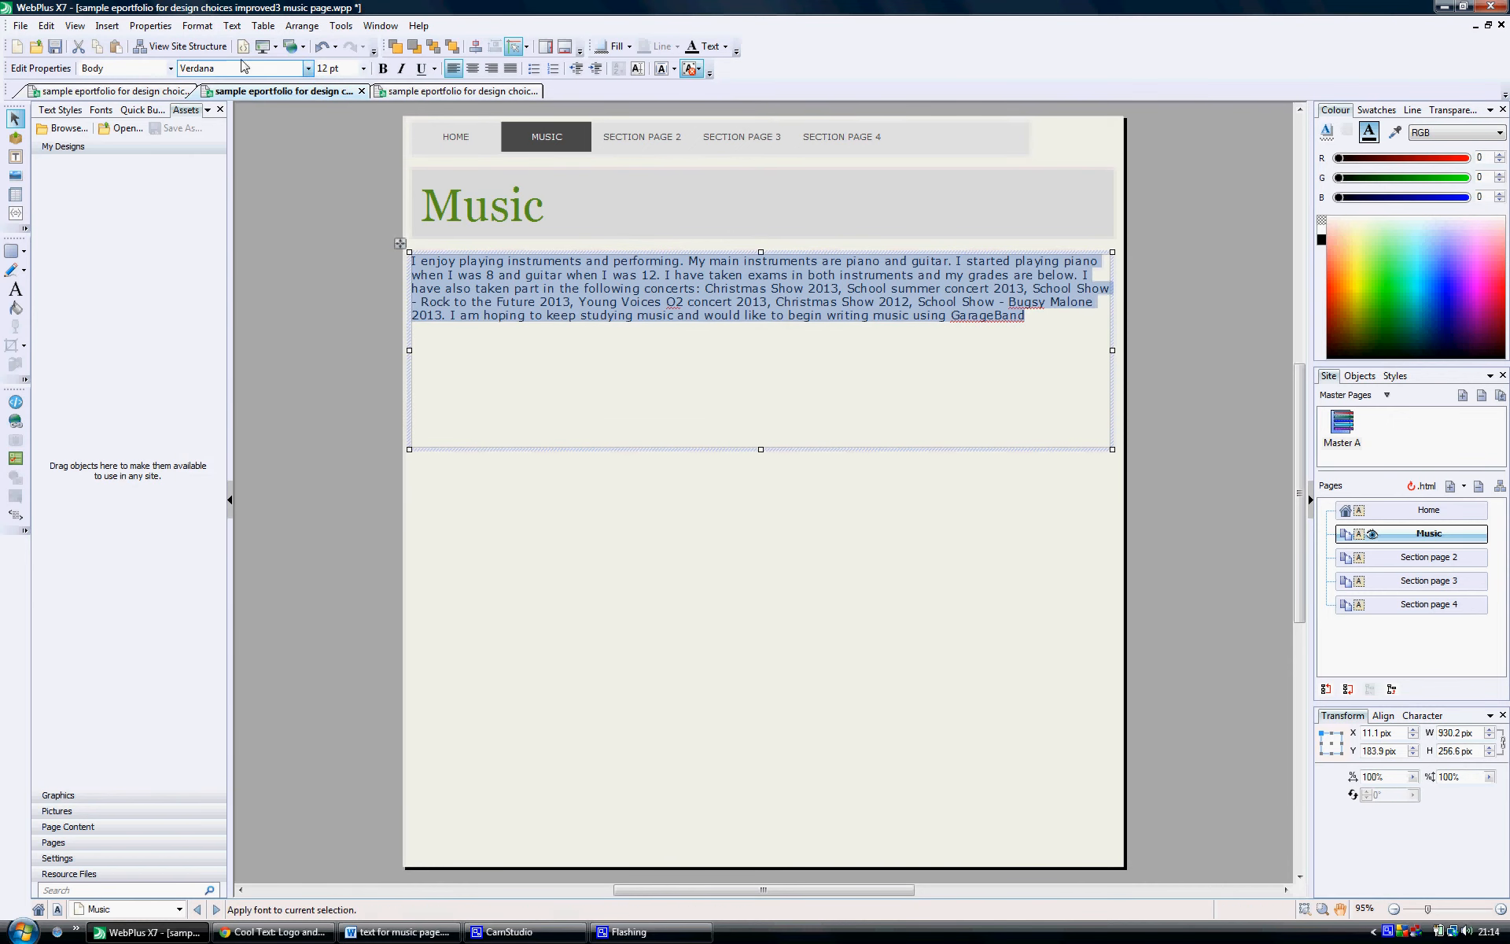
pyautogui.click(362, 69)
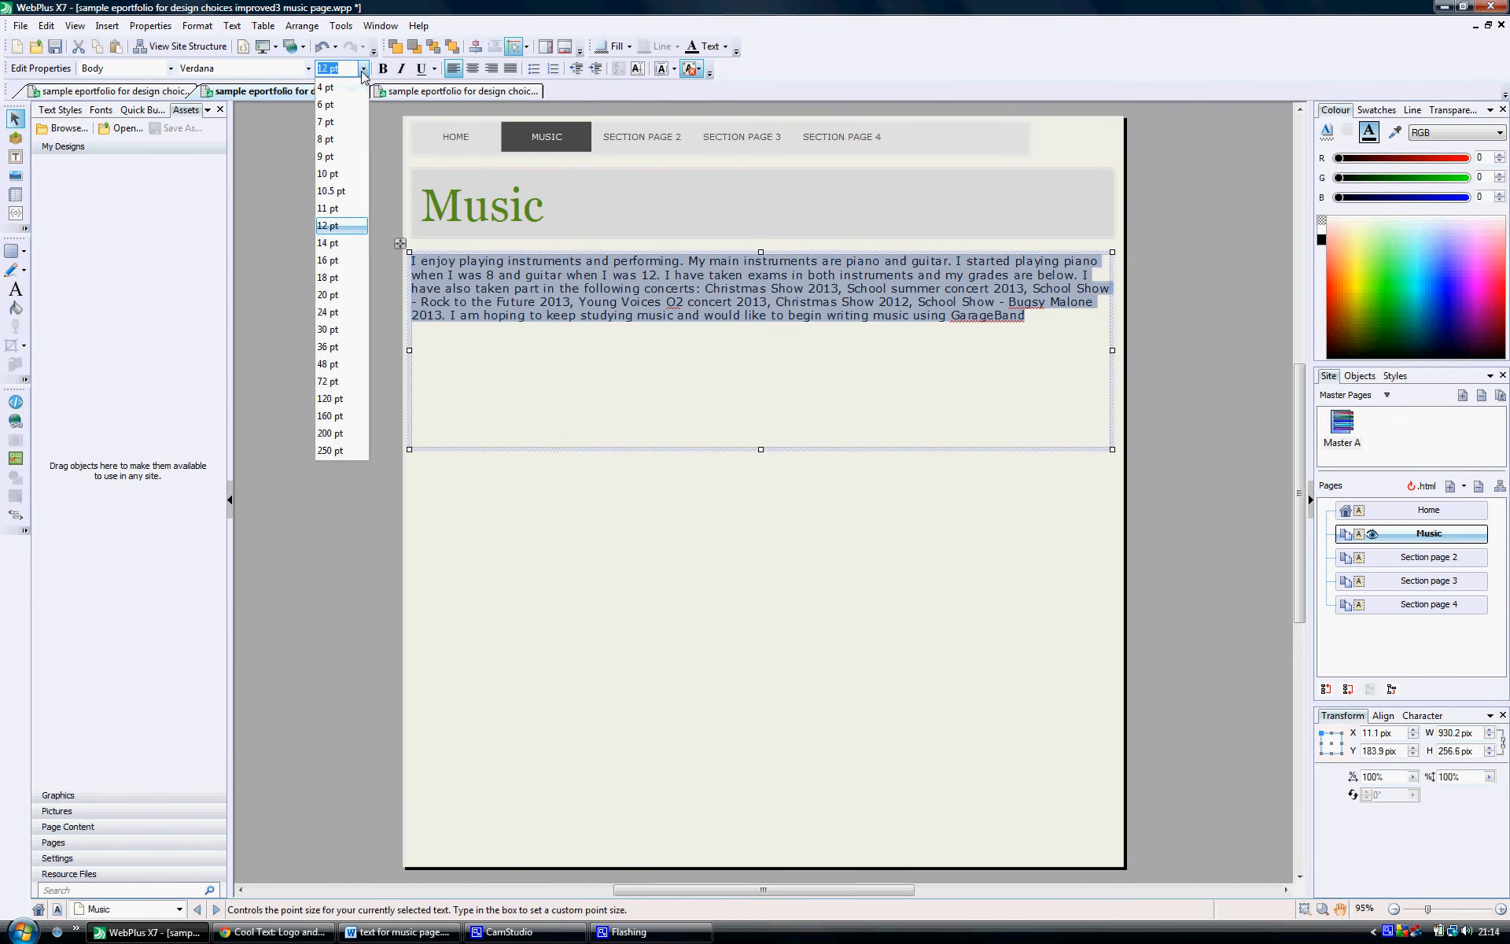
pyautogui.click(346, 262)
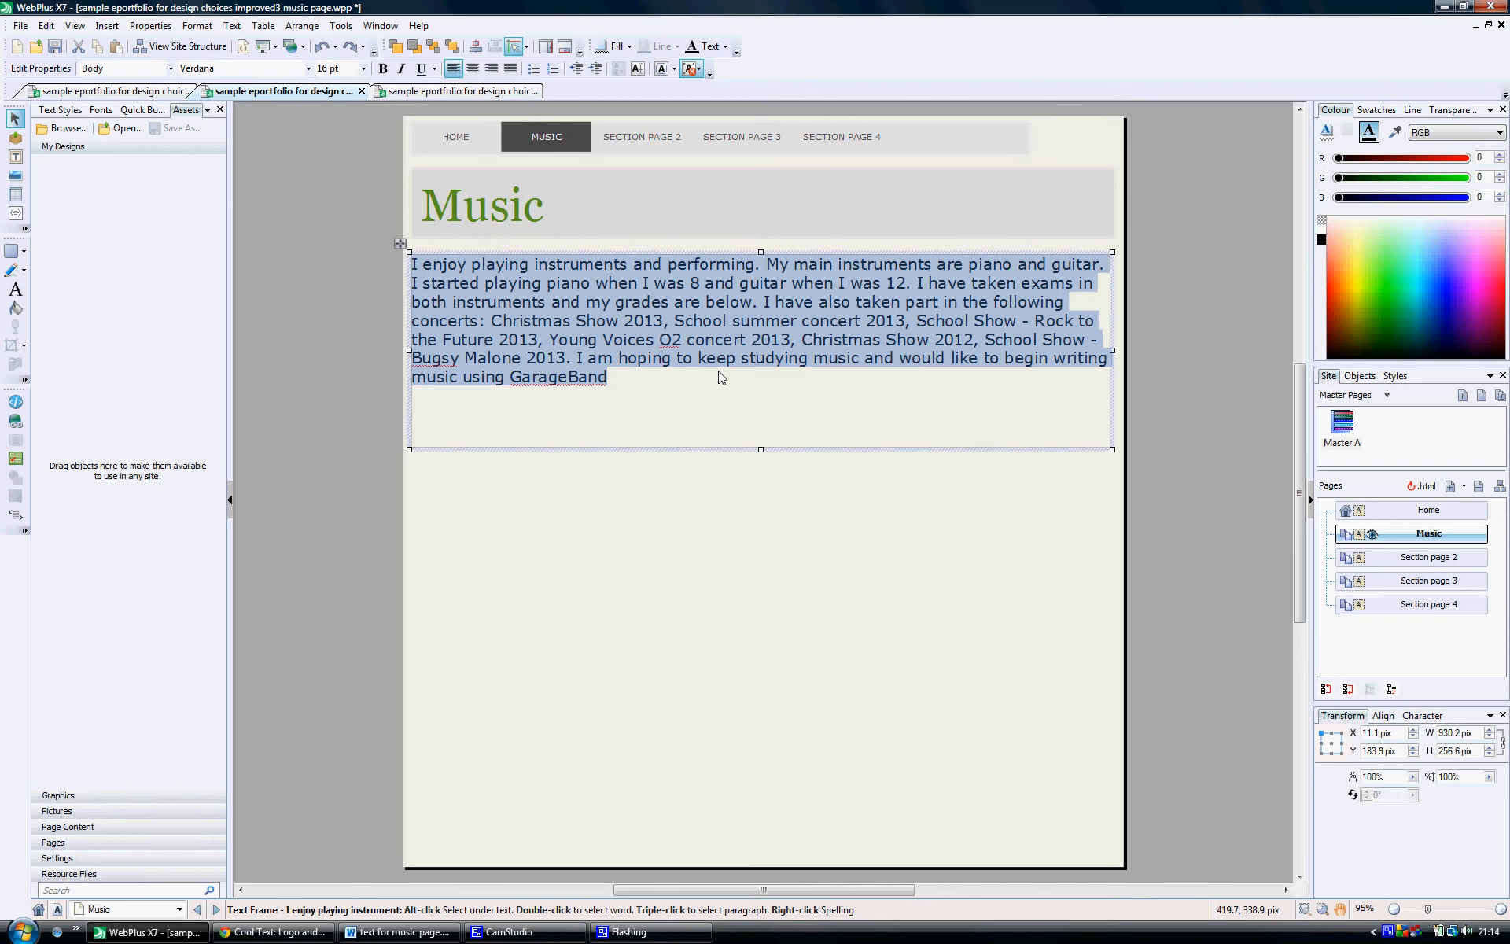
# Step: Start new paragraphs at "I have also taken part" and at "Christmas Show 2013", and make the concert text a bulleted list
pyautogui.click(759, 307)
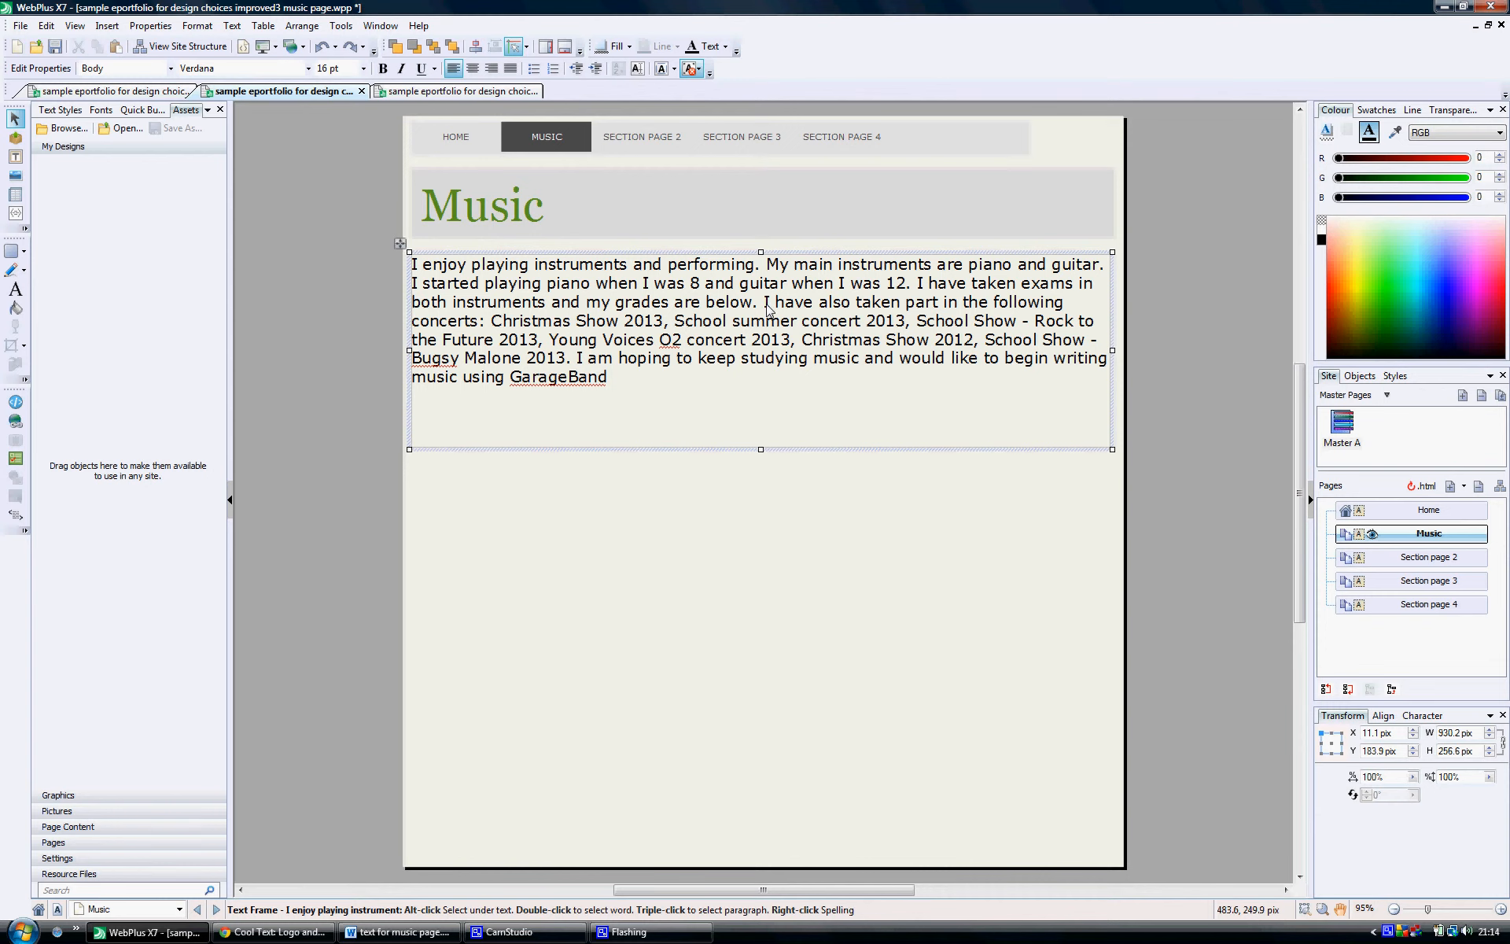
pyautogui.press('Return')
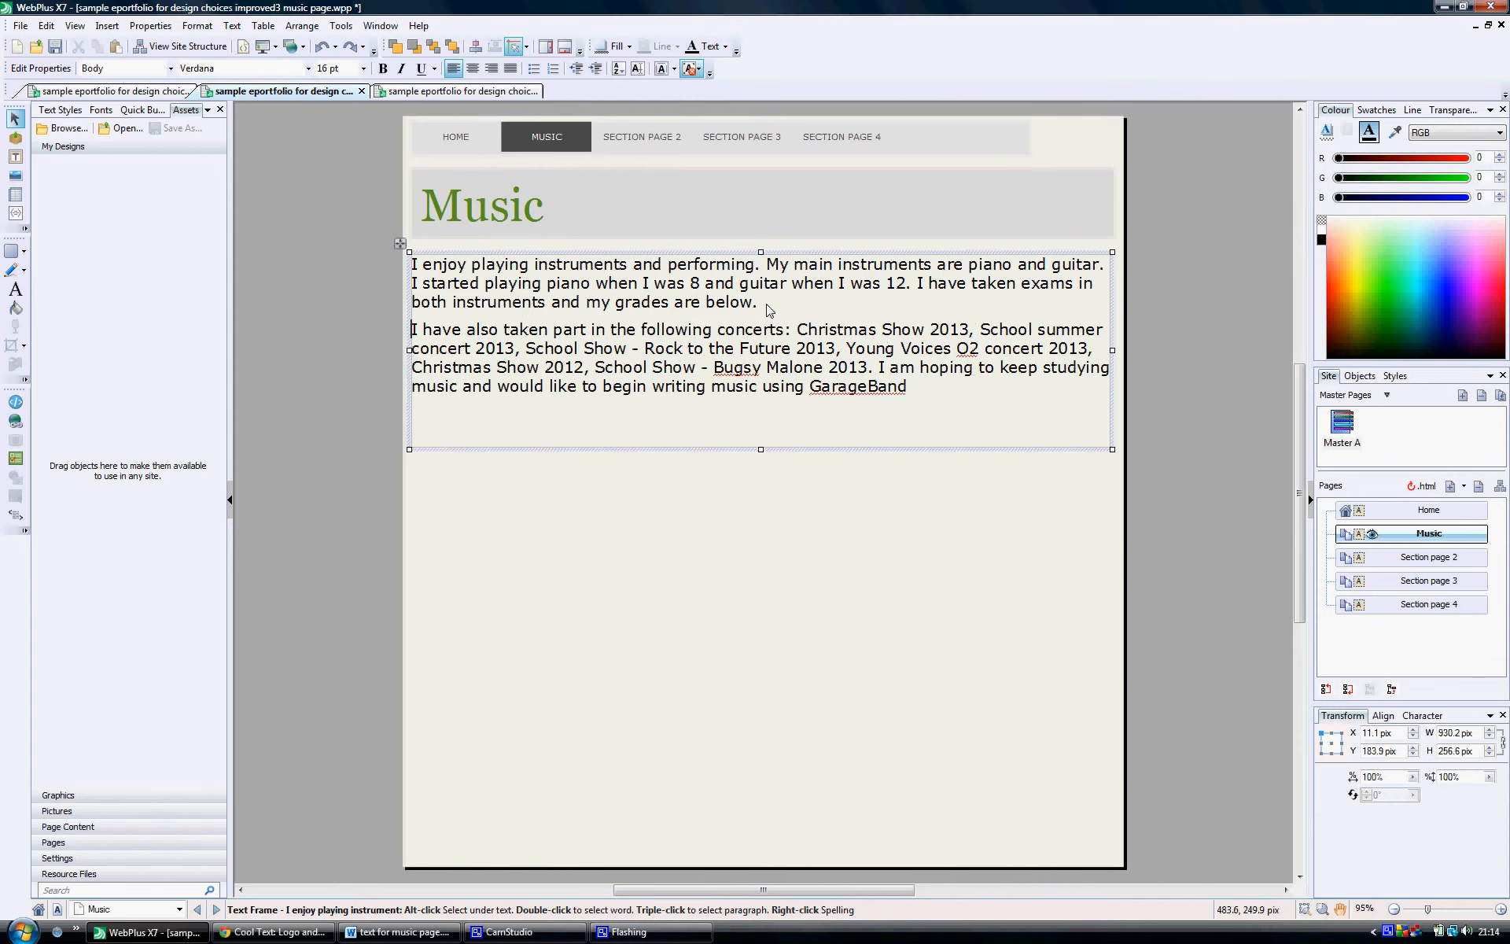
pyautogui.click(798, 330)
pyautogui.press('Return')
pyautogui.click(533, 69)
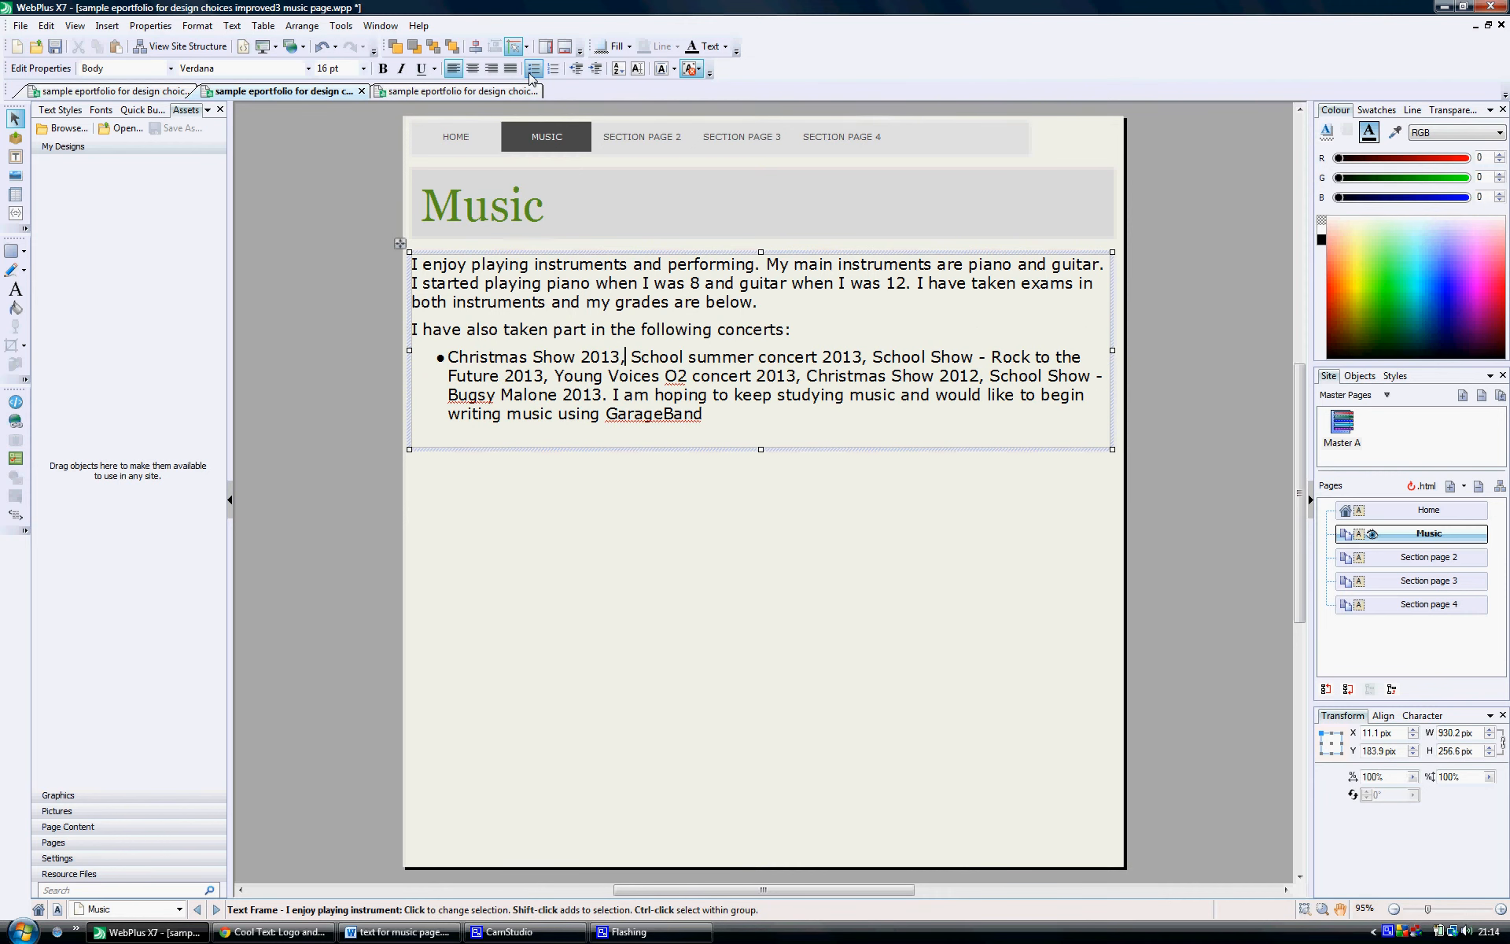
# Step: Put Christmas Show 2013 and School summer concert 2013 on their own bullets, removing the separating commas
pyautogui.press('BackSpace')
pyautogui.press('Delete')
pyautogui.press('Return')
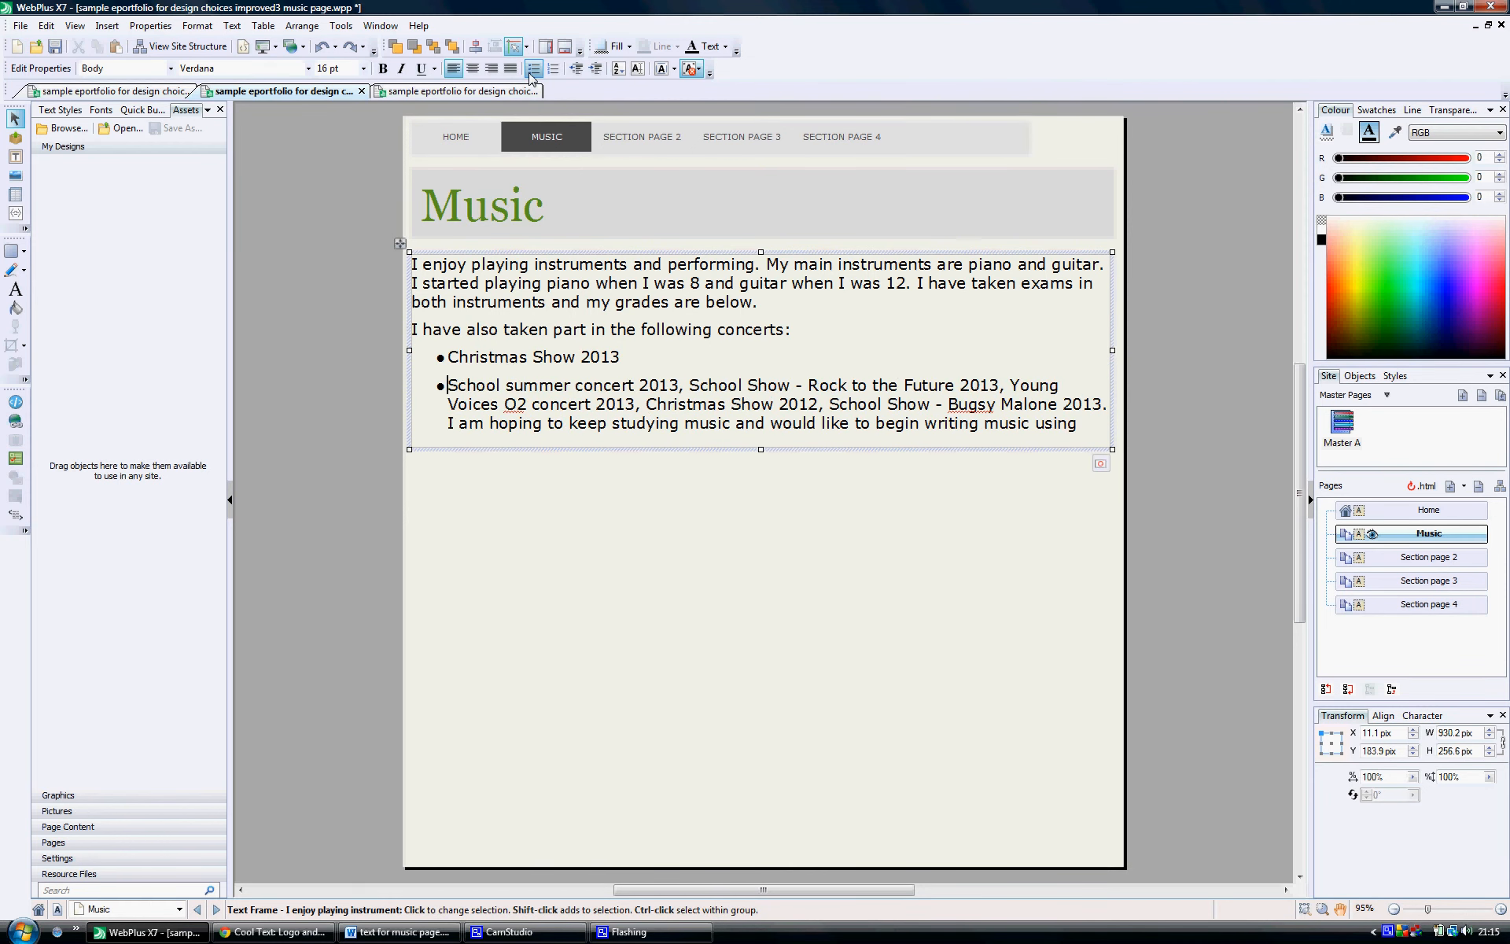
pyautogui.press('Right')
pyautogui.press('Right')
pyautogui.press('Right')
pyautogui.press('Right')
pyautogui.press('Right')
pyautogui.press('Right')
pyautogui.press('Right')
pyautogui.press('Right')
pyautogui.press('Right')
pyautogui.press('BackSpace')
pyautogui.press('BackSpace')
pyautogui.press('Return')
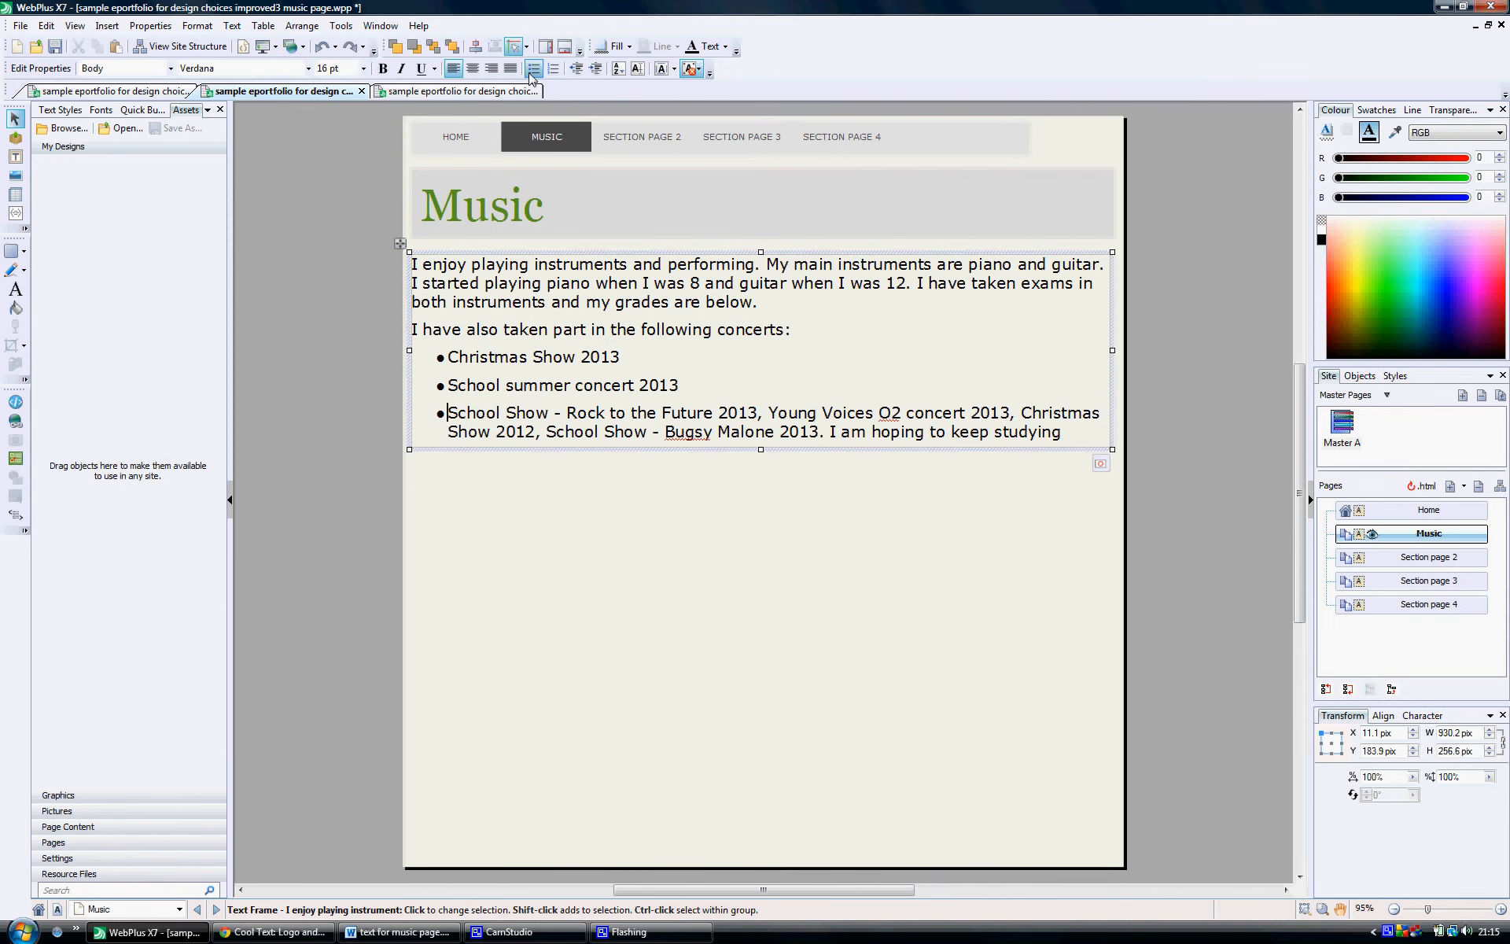
# Step: Put School Show - Rock to the Future 2013 on its own bullet and remove the comma after it
pyautogui.press('Right')
pyautogui.press('Right')
pyautogui.press('Right')
pyautogui.press('Right')
pyautogui.press('Right')
pyautogui.press('Right')
pyautogui.press('Right')
pyautogui.press('Right')
pyautogui.press('Right')
pyautogui.press('Right')
pyautogui.press('Right')
pyautogui.press('Right')
pyautogui.press('Right')
pyautogui.press('Right')
pyautogui.press('Right')
pyautogui.press('Right')
pyautogui.press('Right')
pyautogui.press('Right')
pyautogui.press('Right')
pyautogui.press('Right')
pyautogui.press('Right')
pyautogui.press('Right')
pyautogui.press('Right')
pyautogui.press('Right')
pyautogui.press('Right')
pyautogui.press('Right')
pyautogui.press('Right')
pyautogui.press('BackSpace')
pyautogui.press('BackSpace')
pyautogui.press('Return')
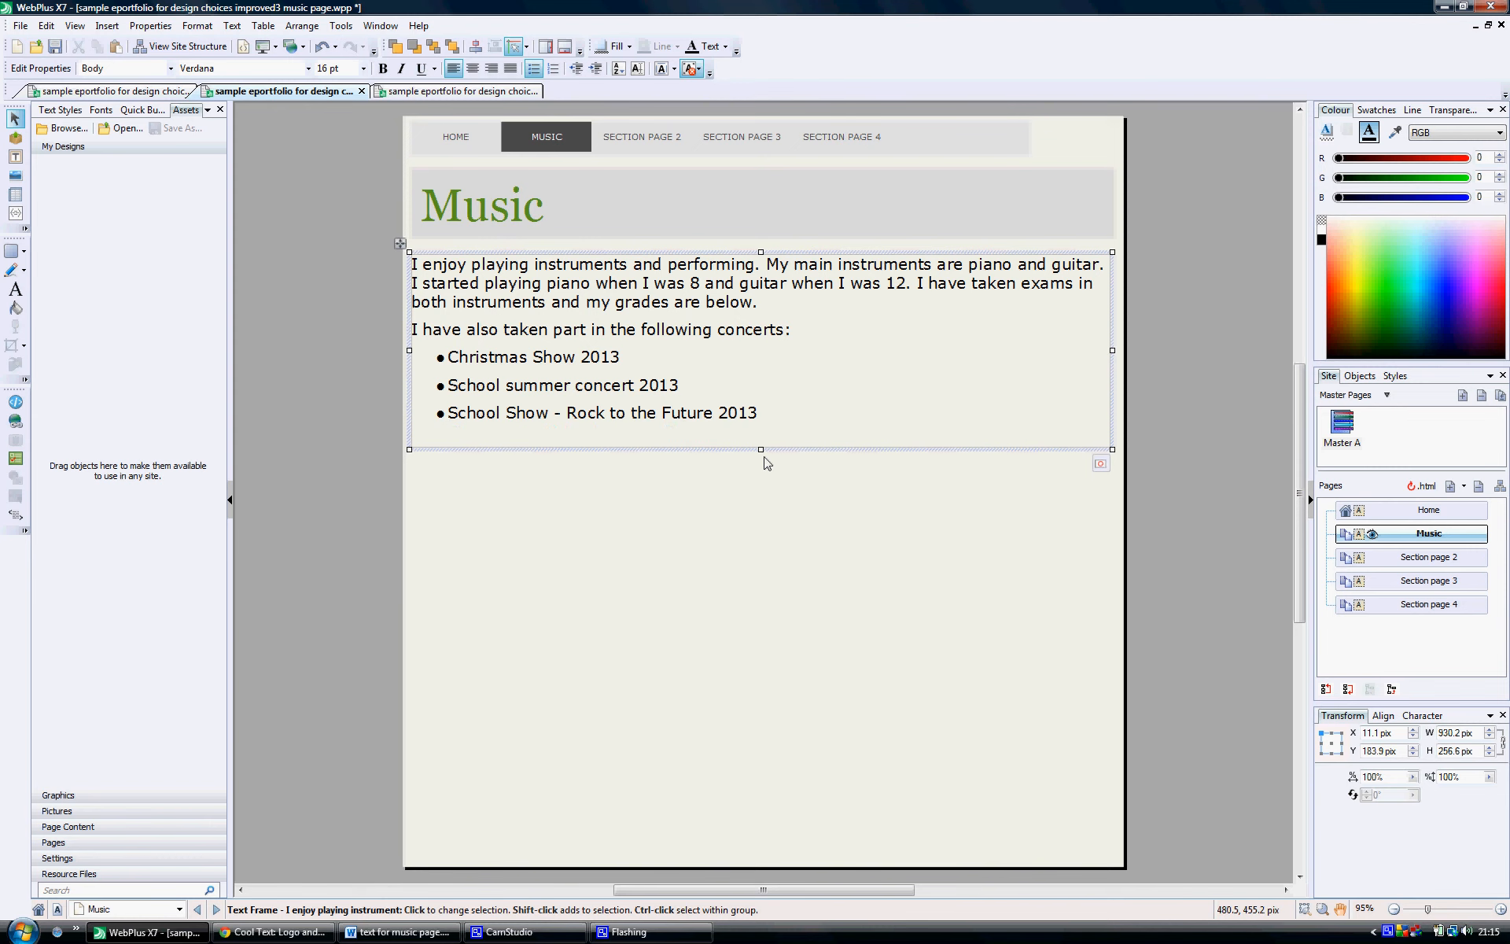
# Step: Extend the text frame to about 438 pix high and give Young Voices O2 concert 2013 and Christmas Show 2012 their own bullets without commas
pyautogui.moveTo(761, 449); pyautogui.dragTo(755, 585)
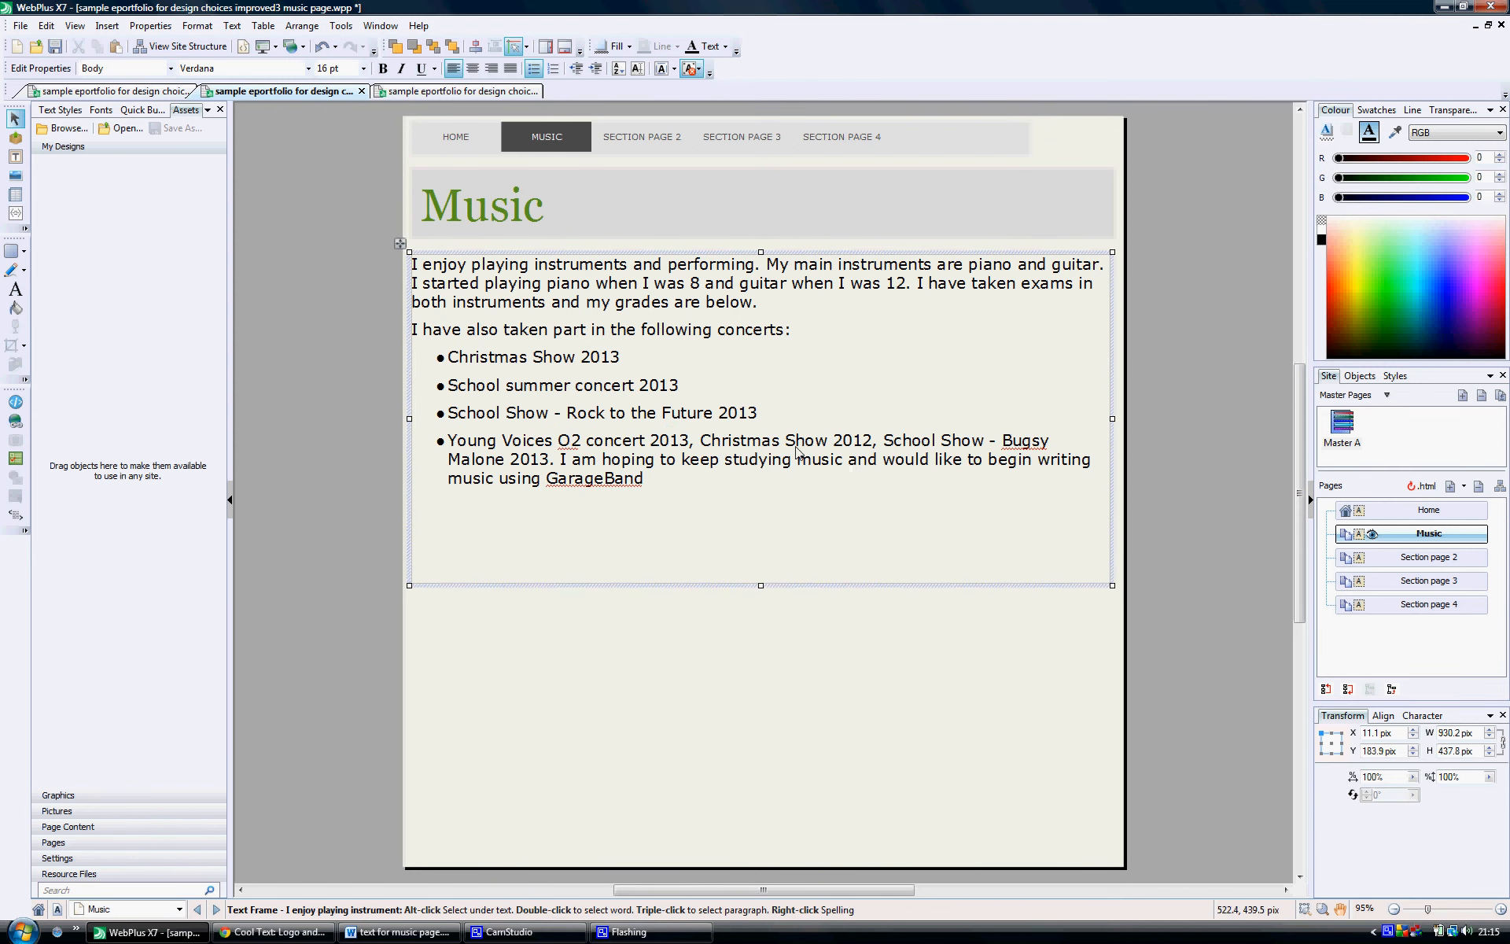
pyautogui.click(703, 445)
pyautogui.press('BackSpace')
pyautogui.press('BackSpace')
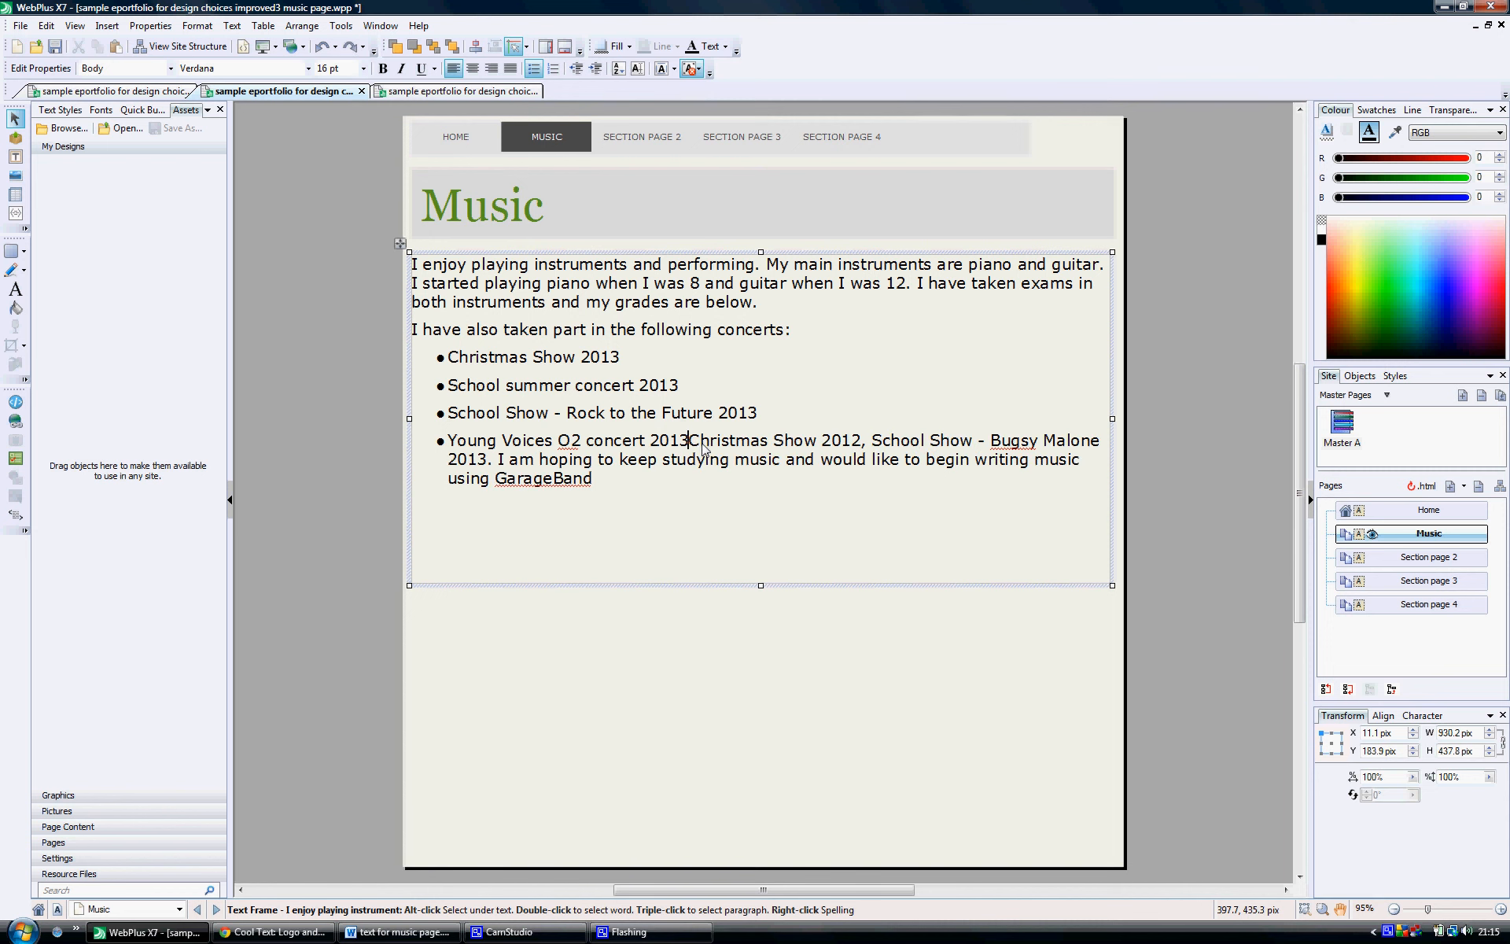
pyautogui.press('Return')
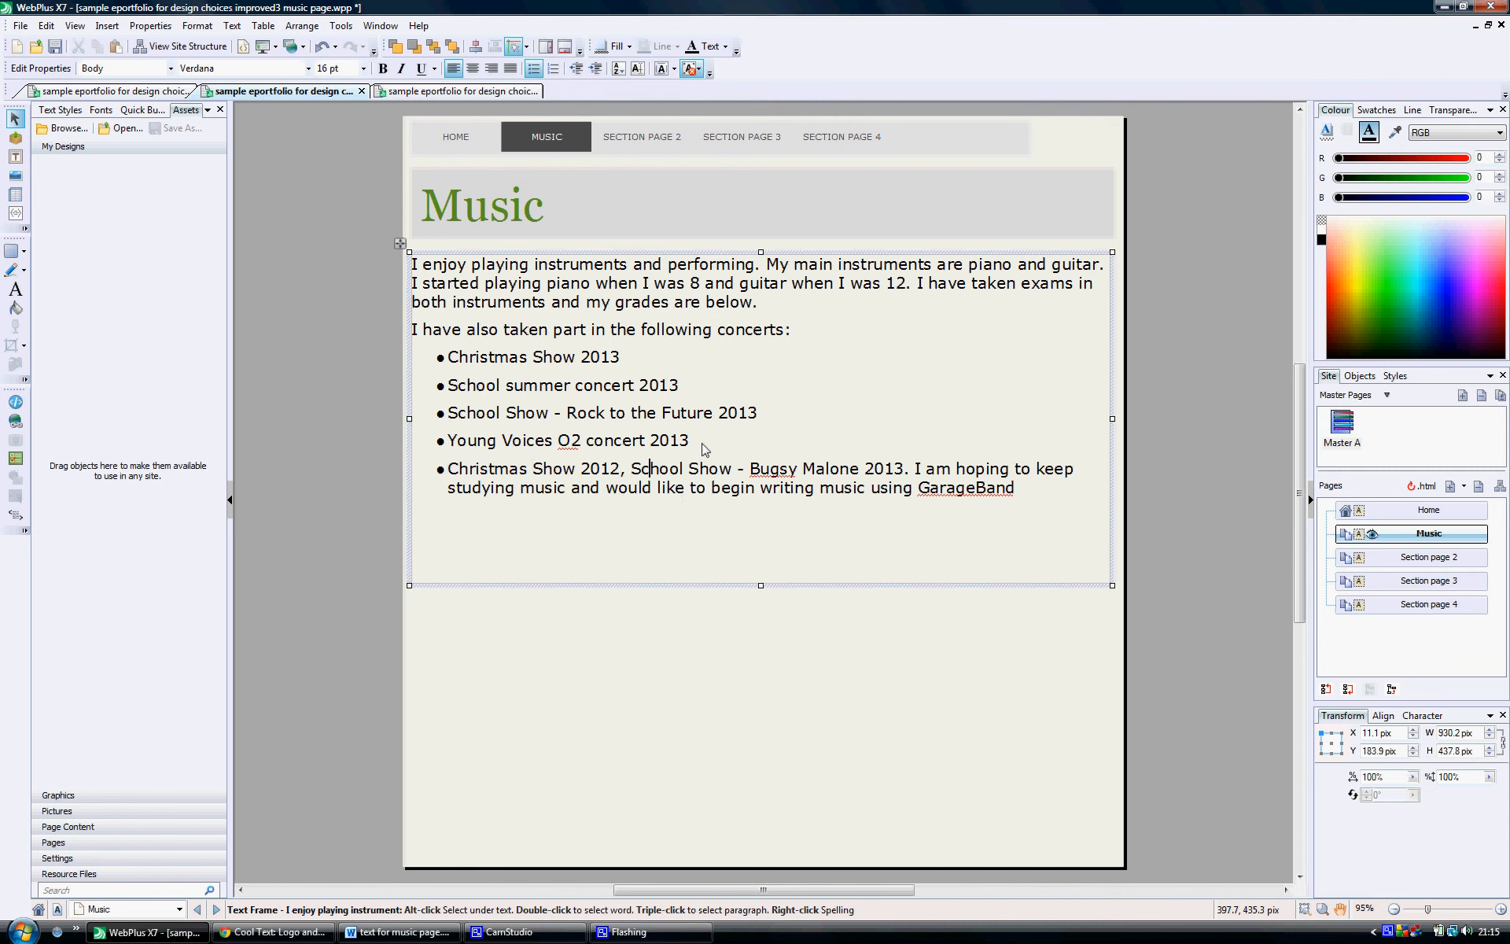
pyautogui.press('BackSpace')
pyautogui.press('BackSpace')
pyautogui.press('Return')
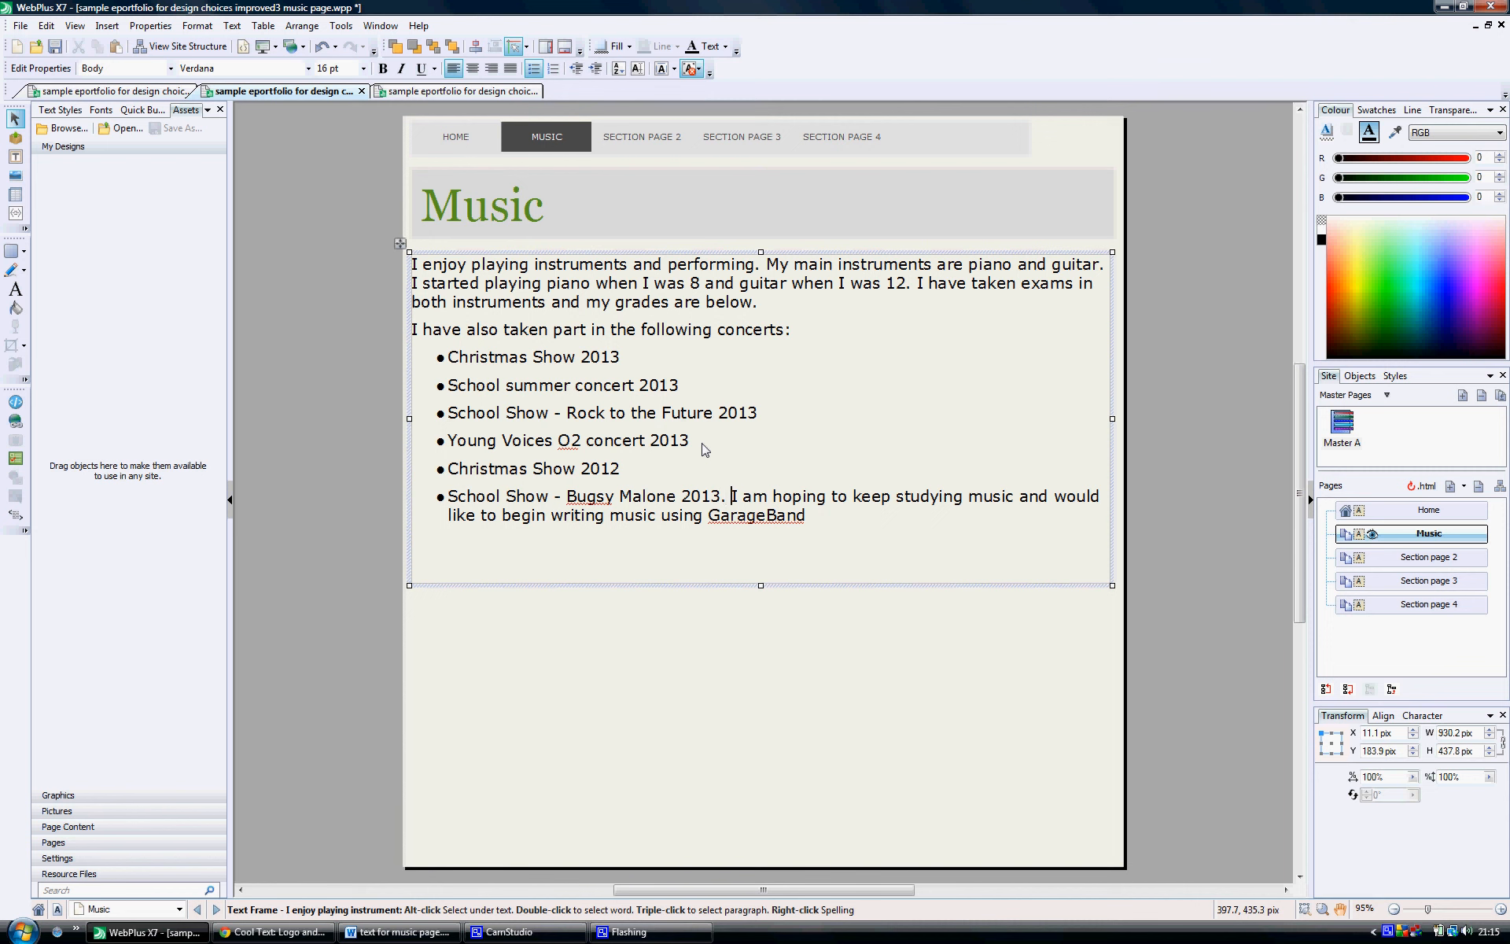
# Step: Make the "I am hoping to keep studying music" sentence an unbulleted paragraph directly below the Bugsy Malone bullet
pyautogui.press('Return')
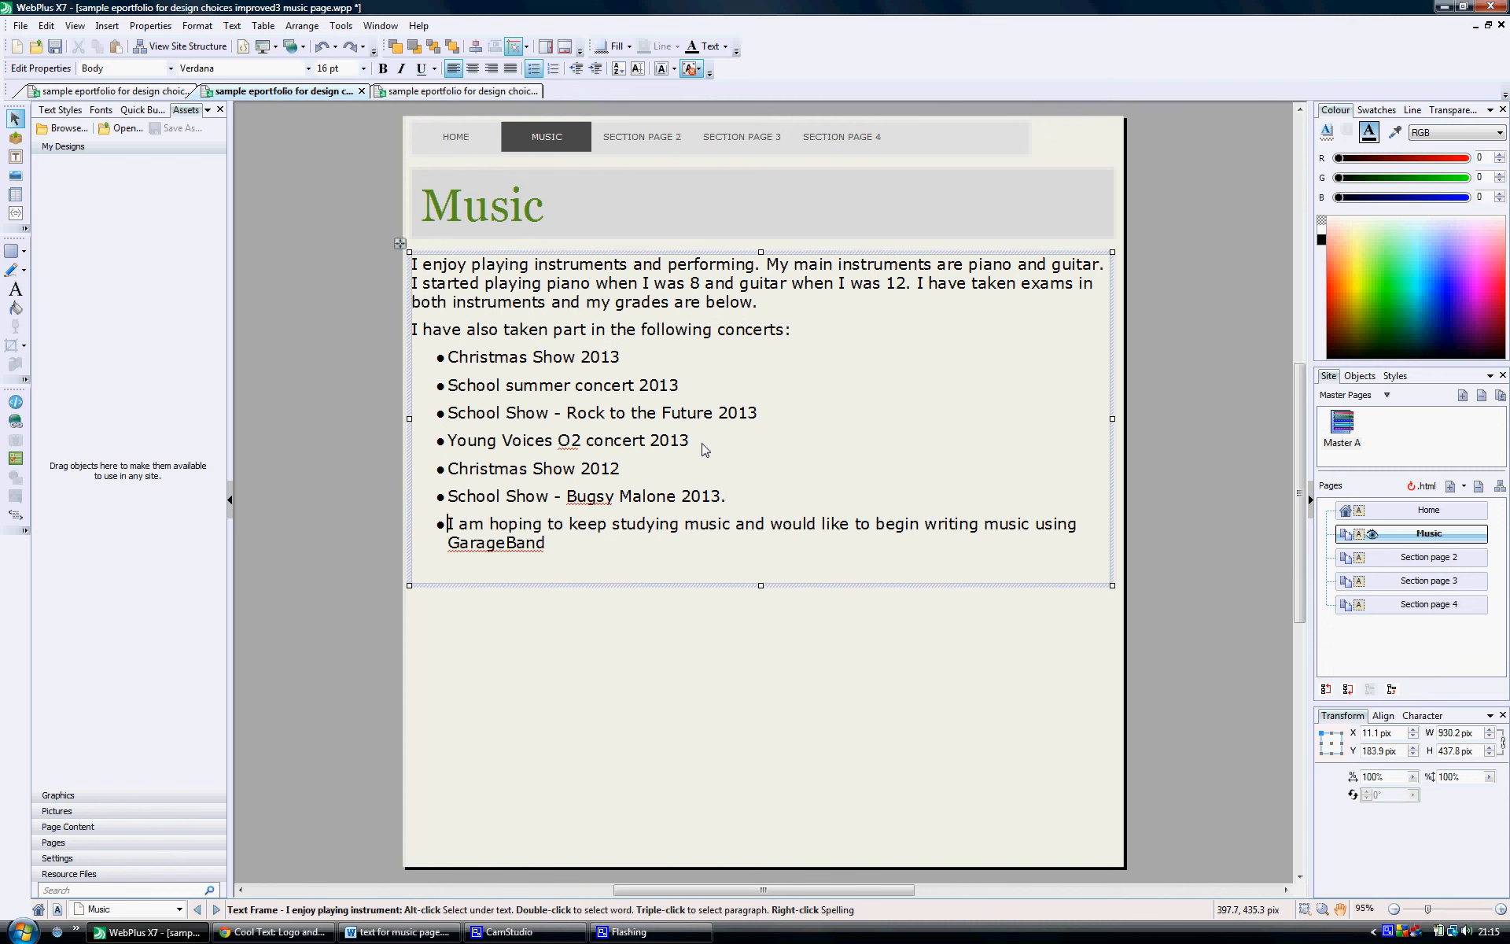
pyautogui.press('Return')
pyautogui.press('BackSpace')
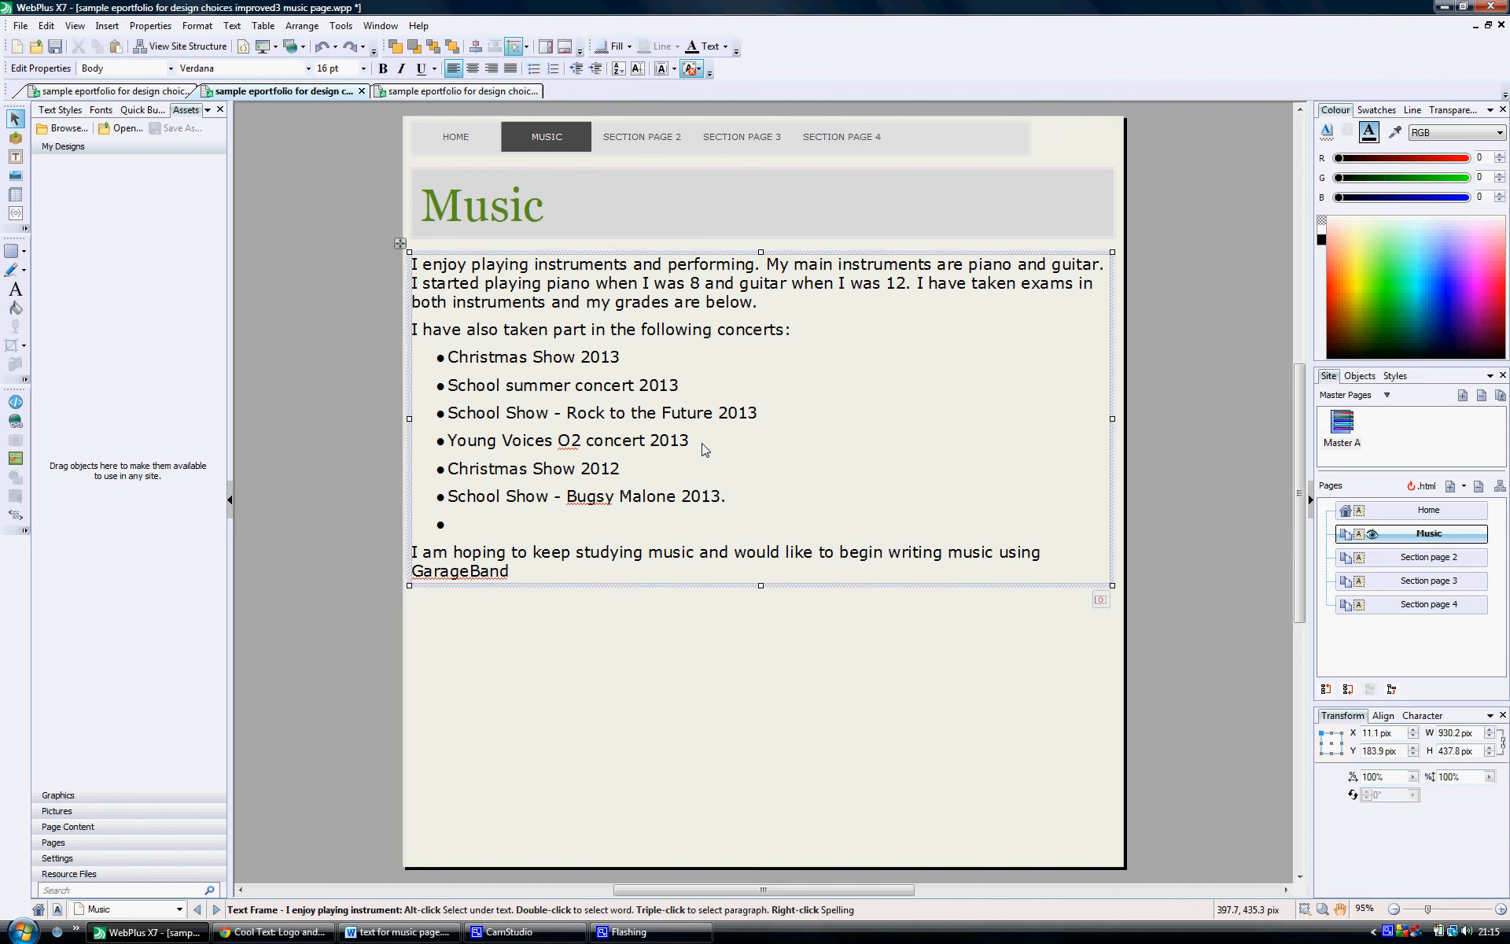
pyautogui.press('Up')
pyautogui.press('BackSpace')
pyautogui.press('BackSpace')
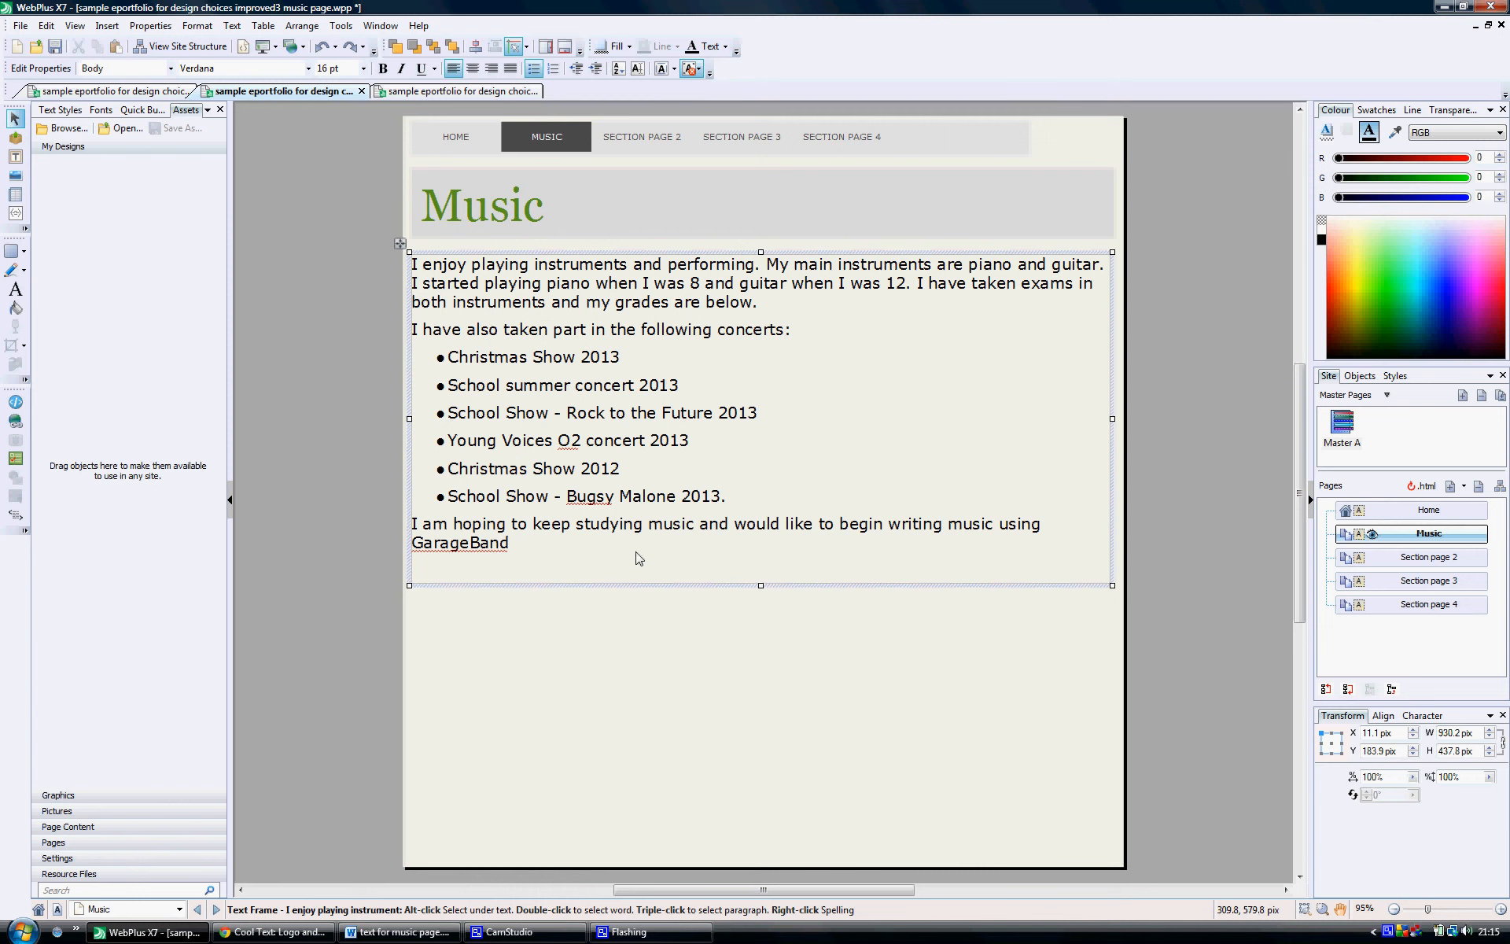
# Step: Set all the text in the frame to 12 pt and shorten the frame to about 304 pix high
pyautogui.moveTo(539, 543); pyautogui.dragTo(379, 256)
pyautogui.click(362, 69)
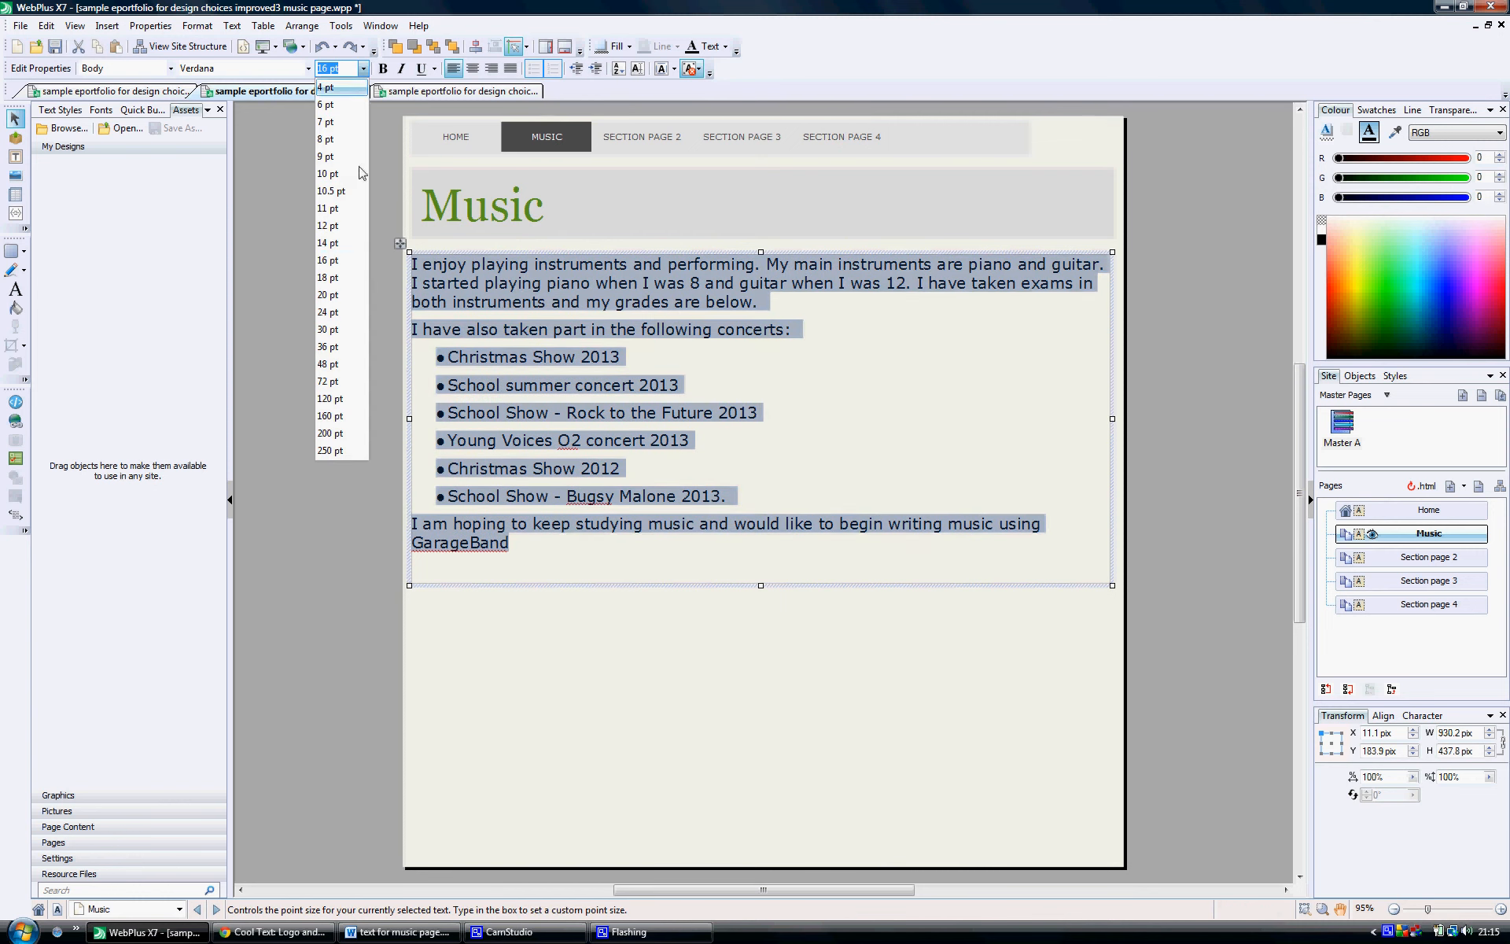
pyautogui.click(339, 226)
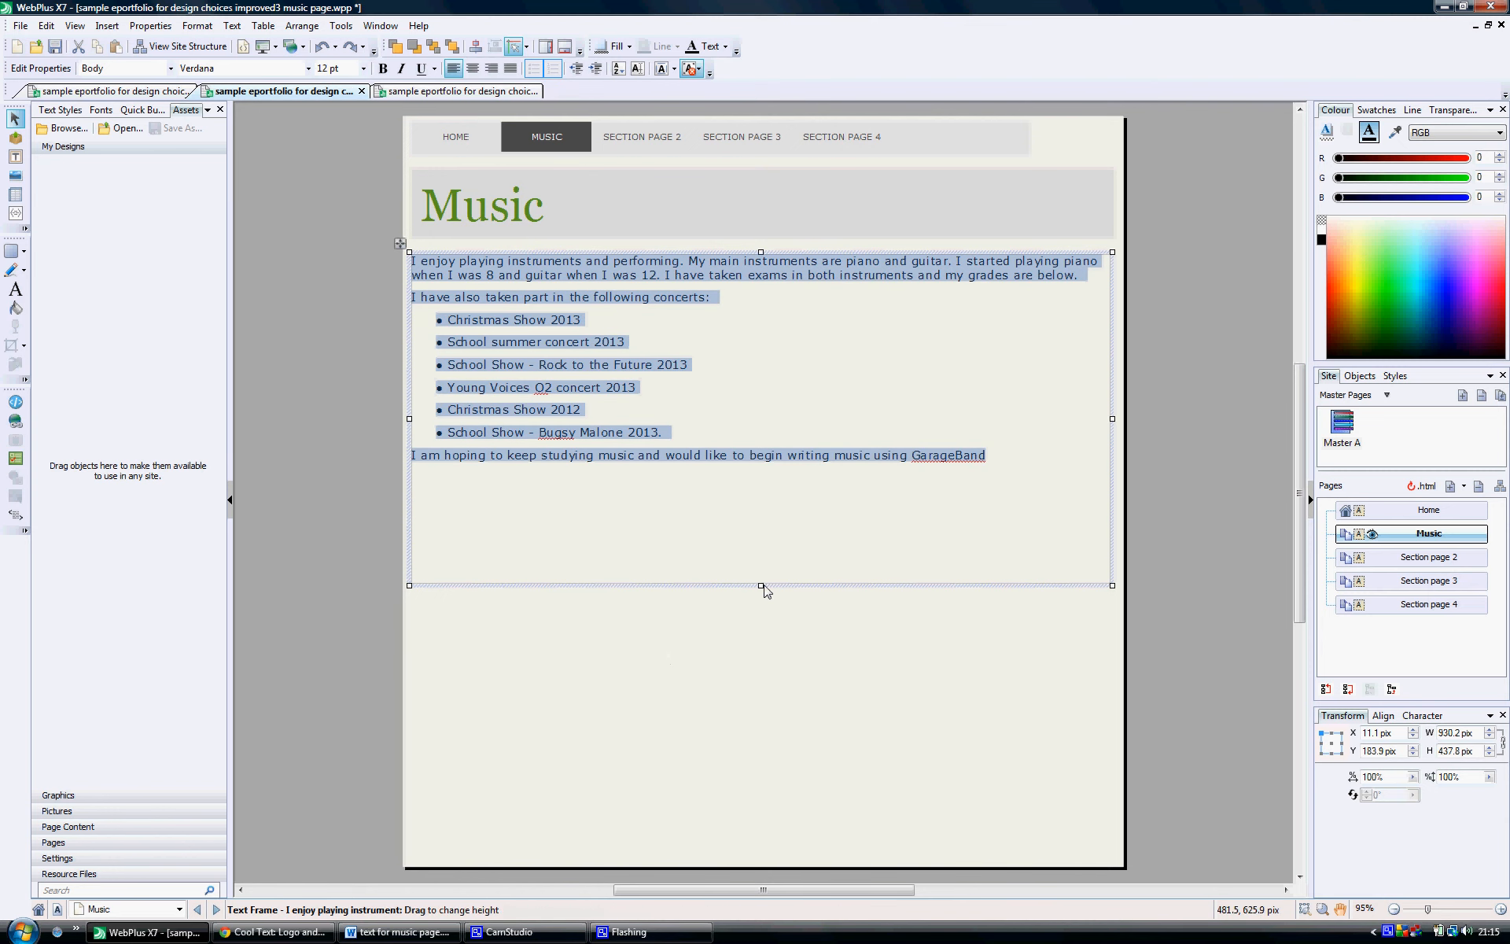
pyautogui.moveTo(760, 586); pyautogui.dragTo(755, 483)
pyautogui.click(724, 539)
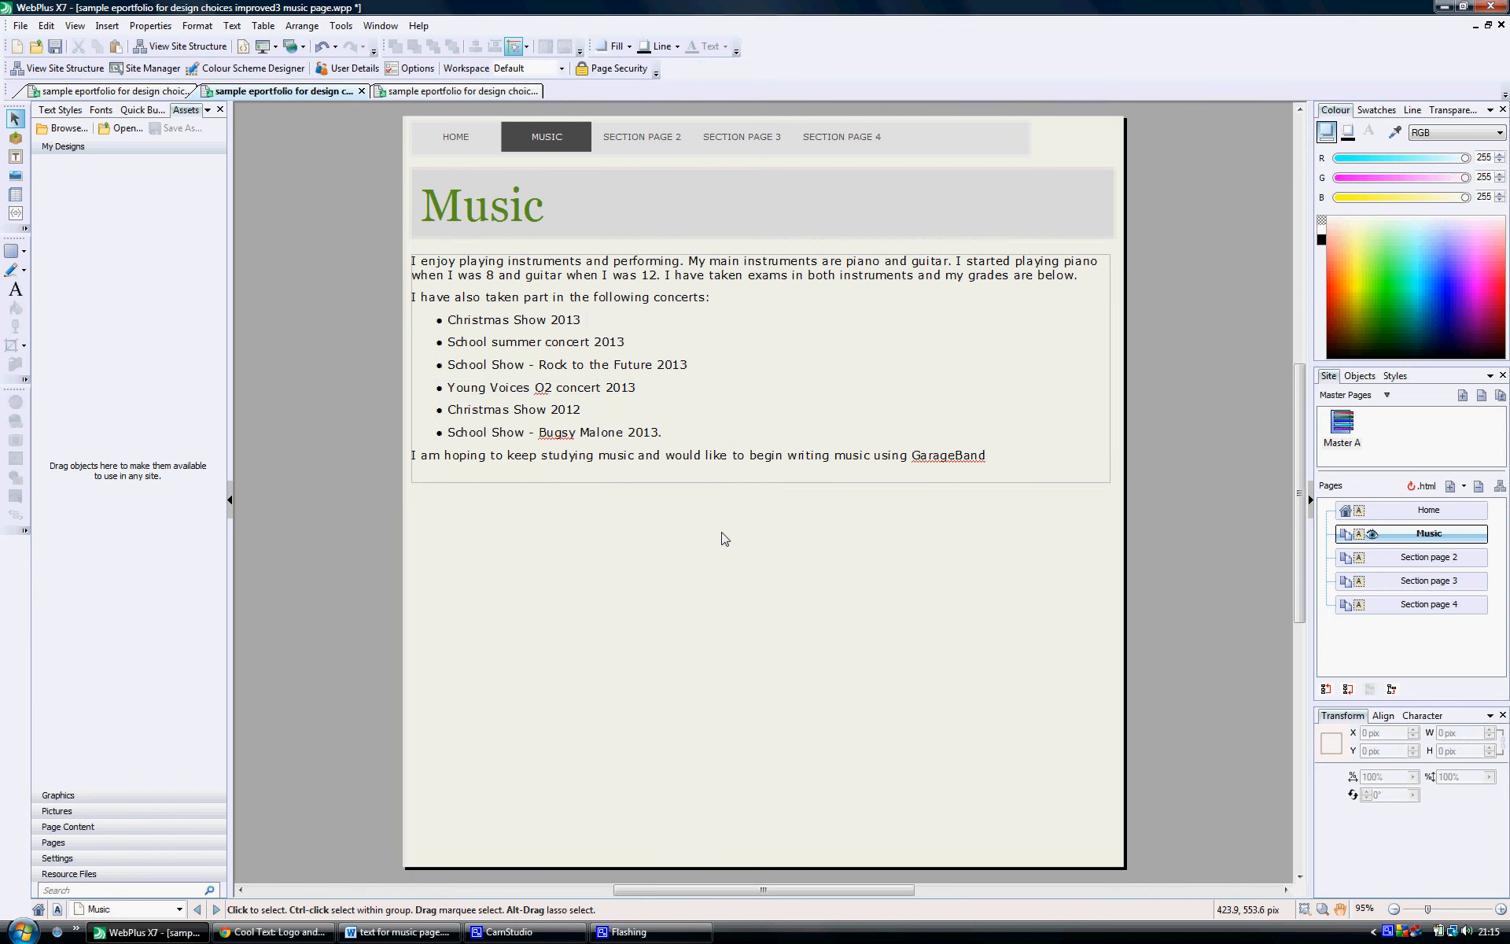
pyautogui.click(432, 261)
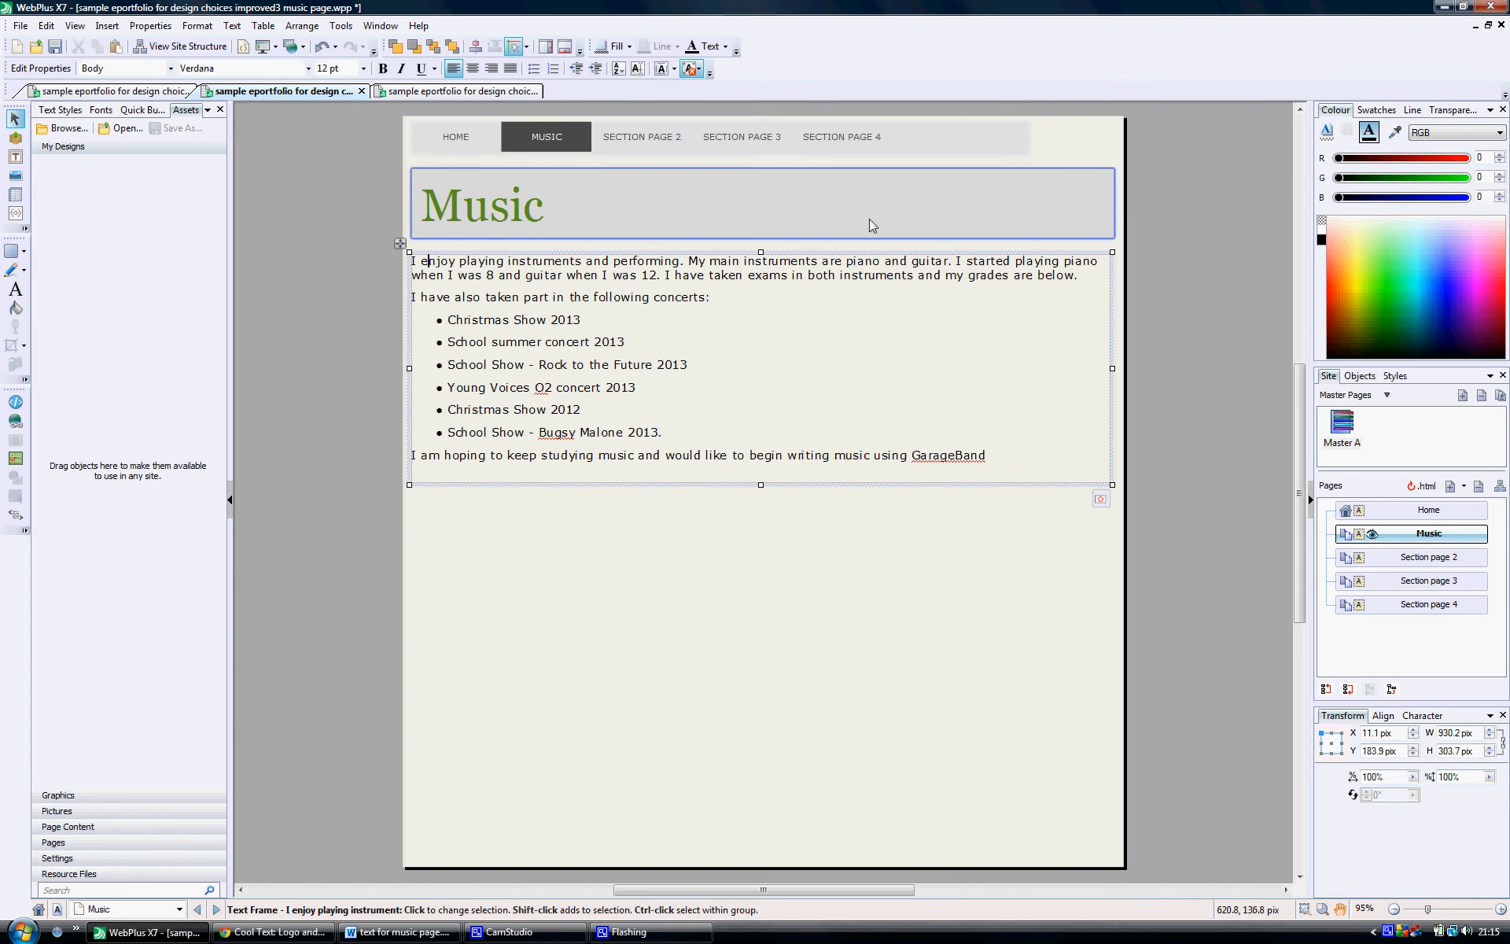
pyautogui.click(910, 580)
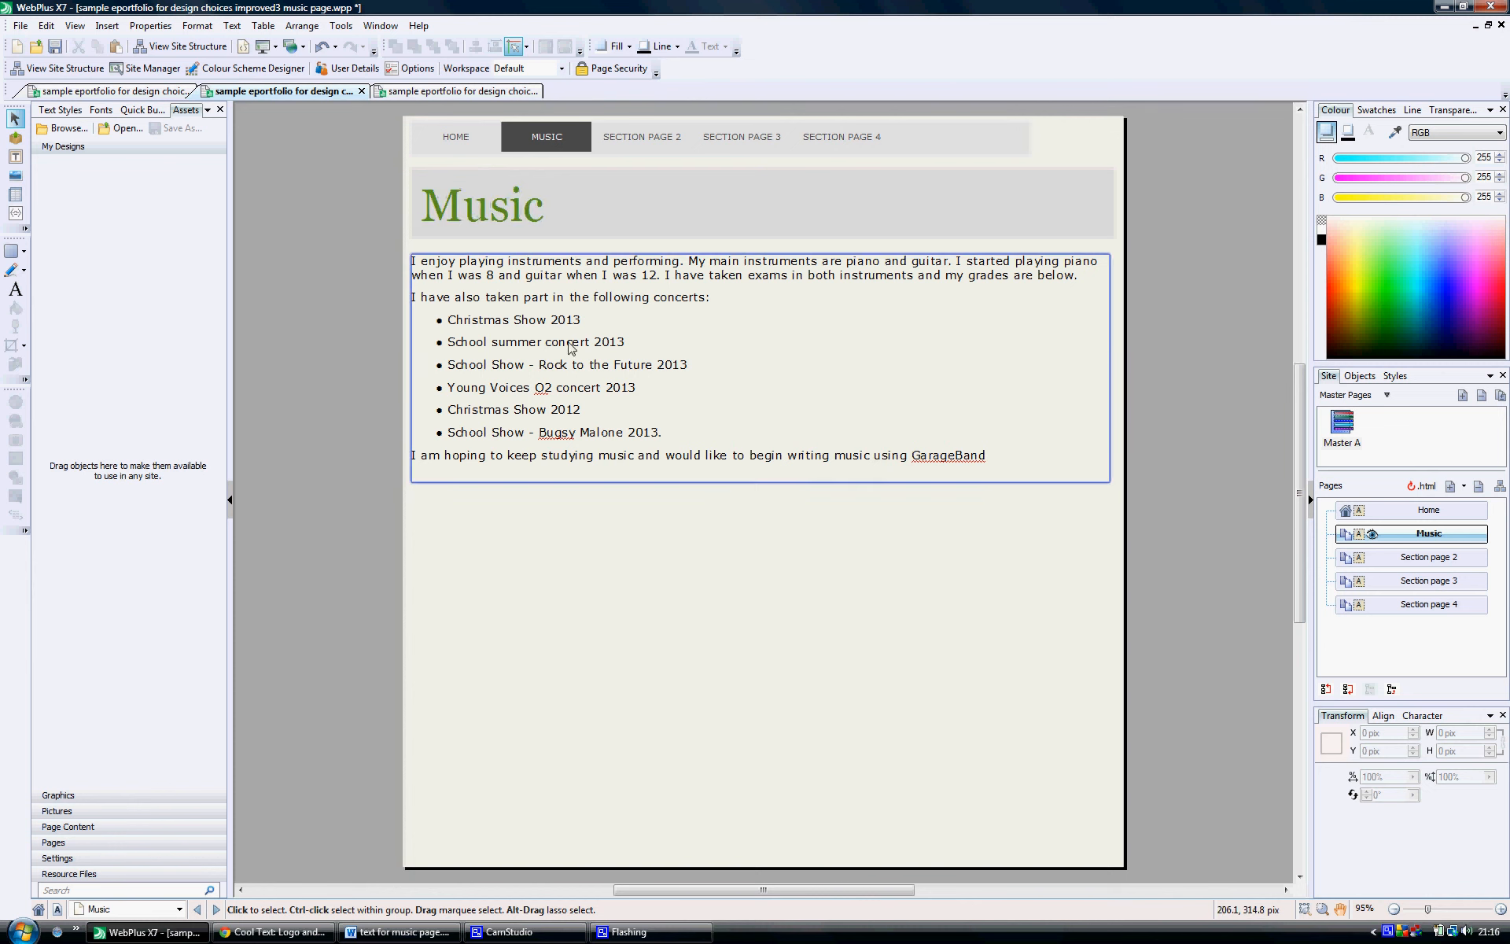
pyautogui.click(534, 322)
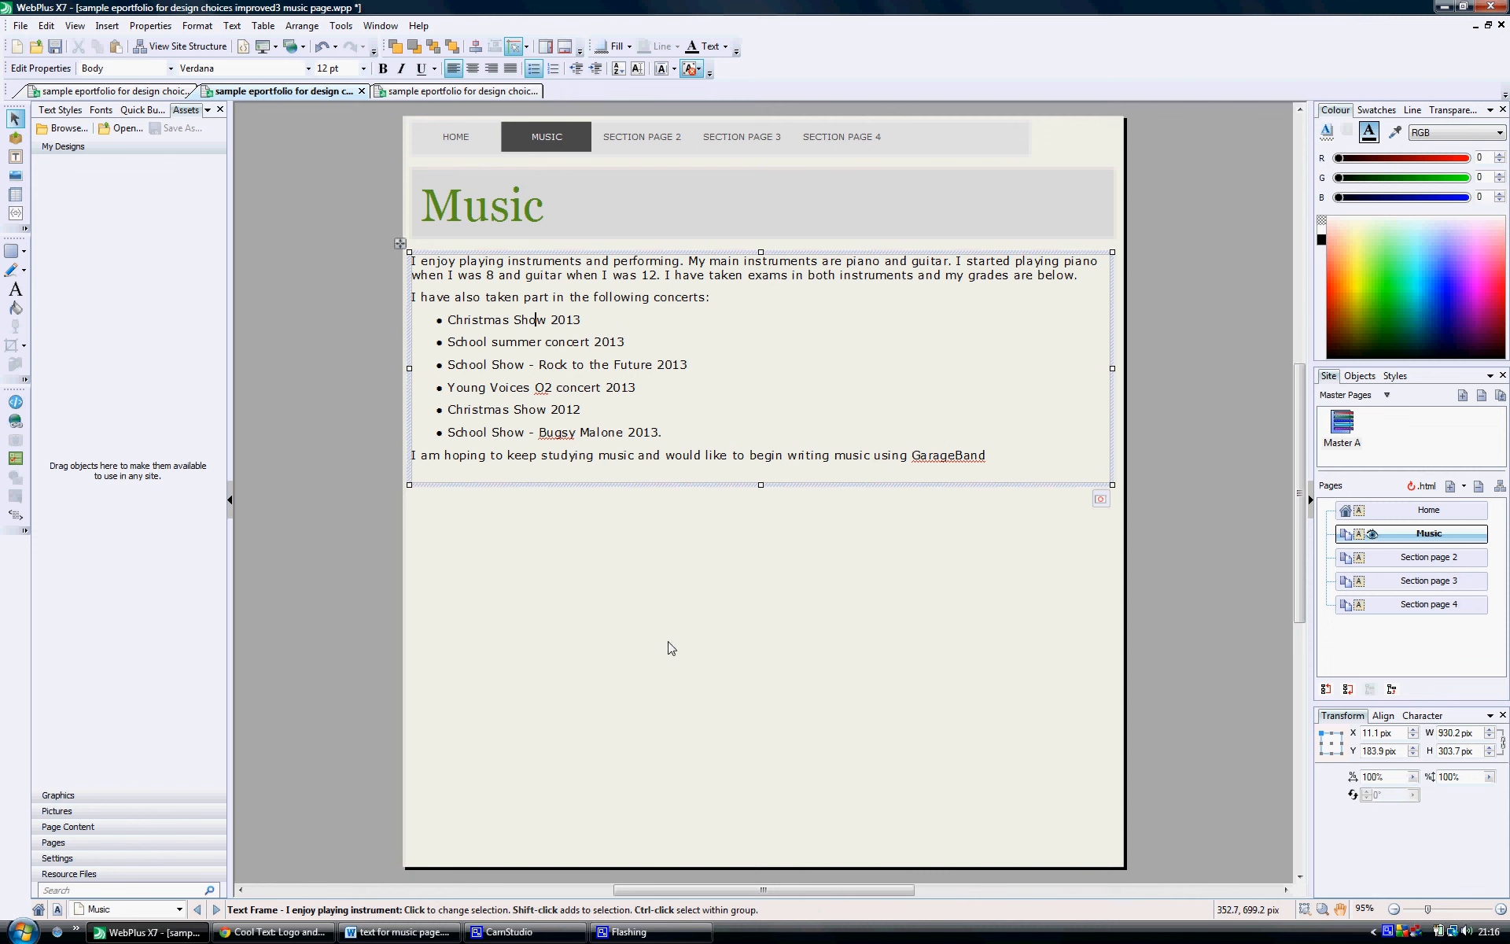
pyautogui.click(509, 931)
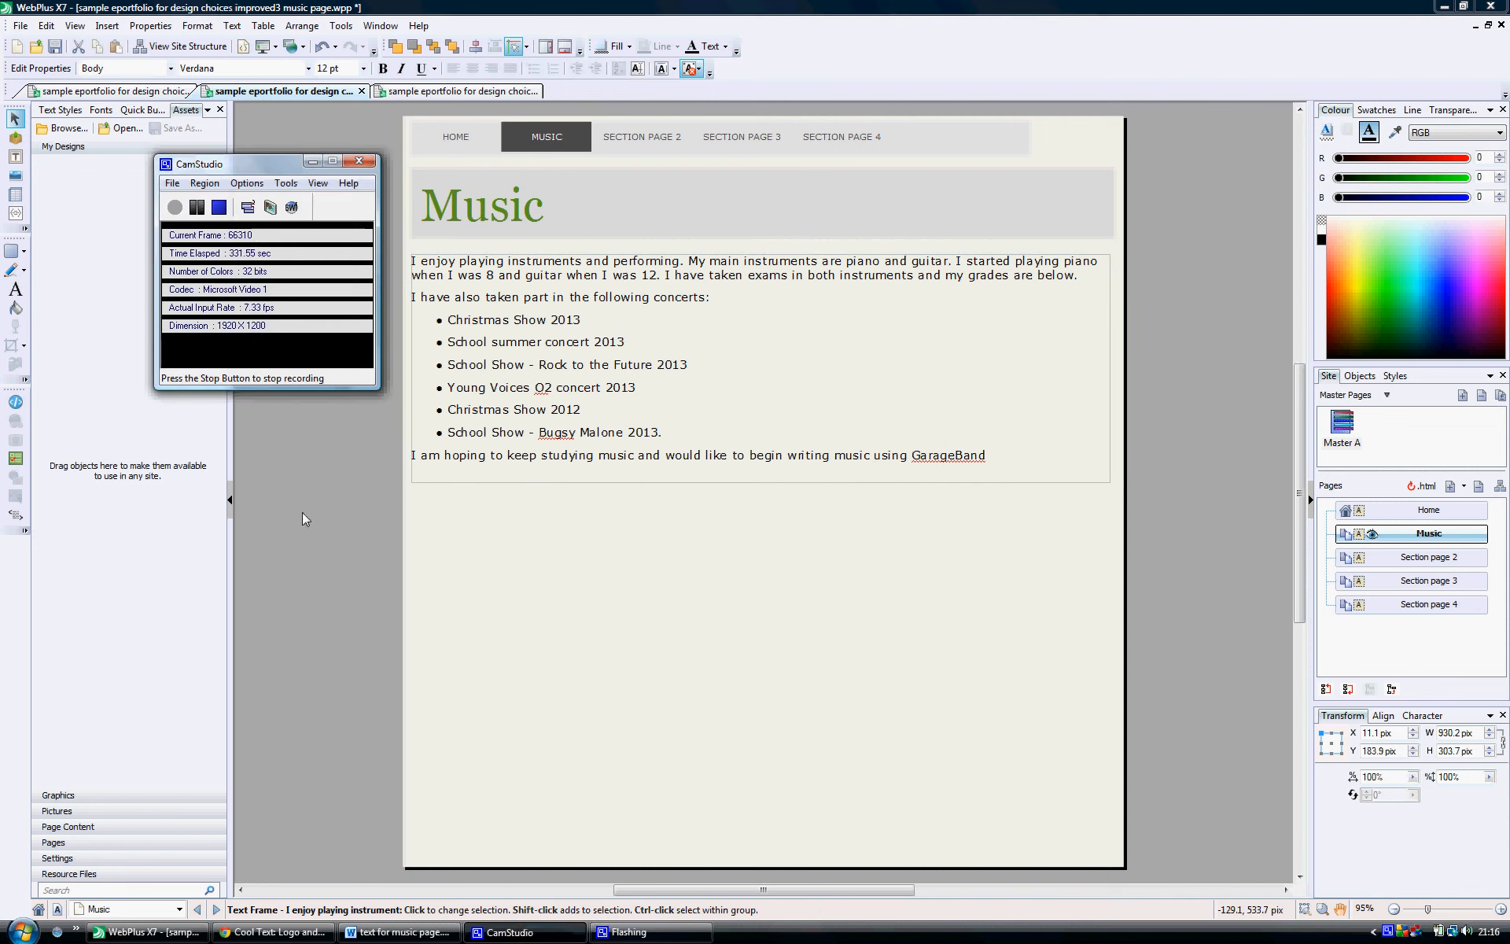